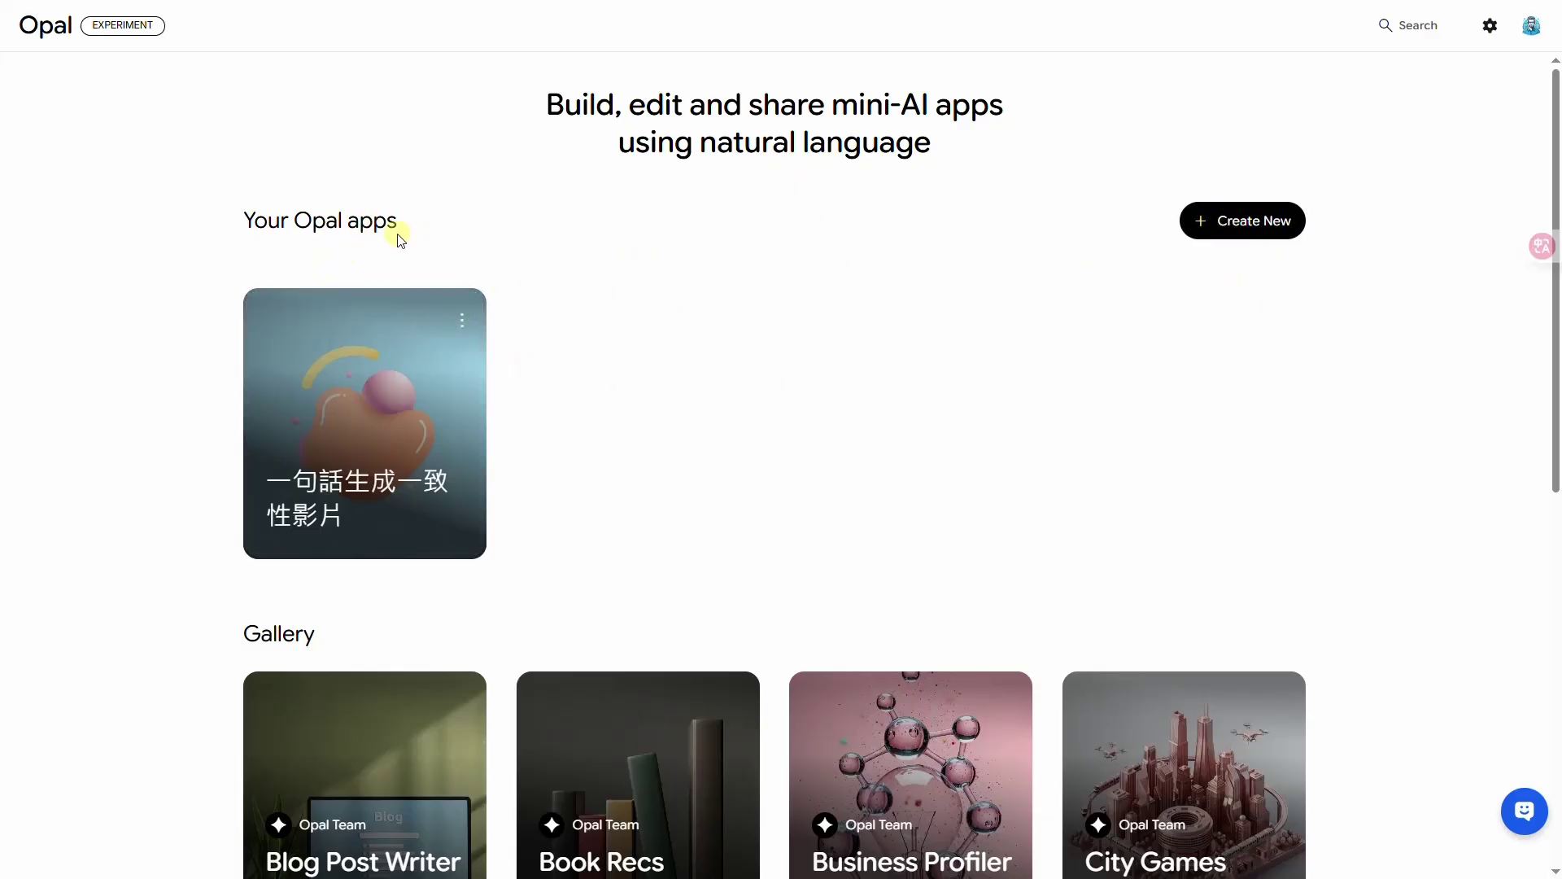
# - Create a new Opal app and add a User Input step to its empty canvas
pyautogui.click(1238, 228)
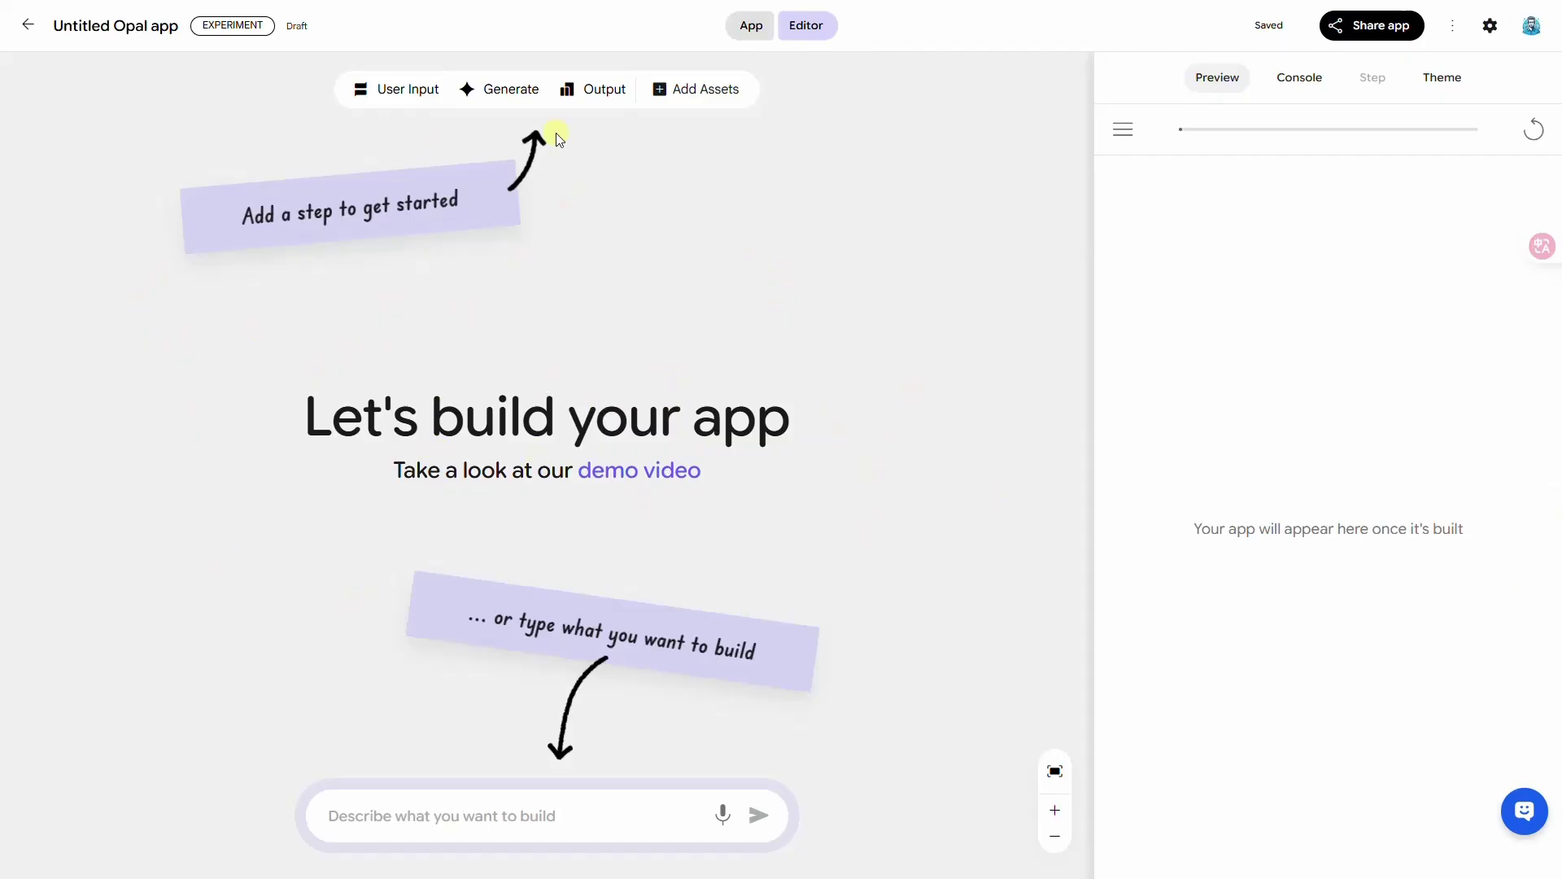
pyautogui.click(537, 810)
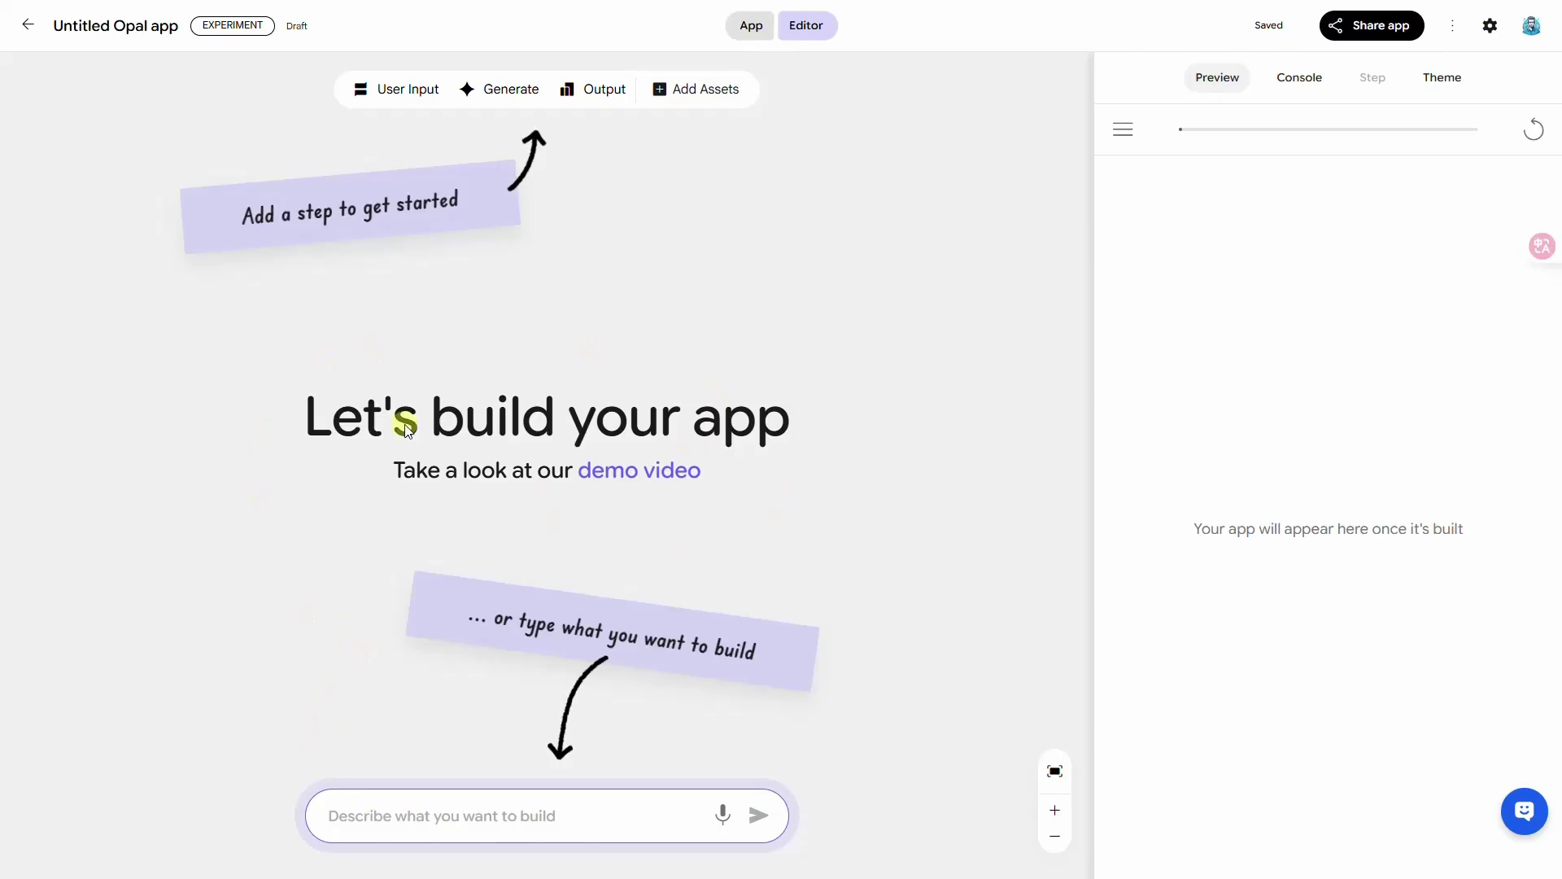
pyautogui.click(391, 91)
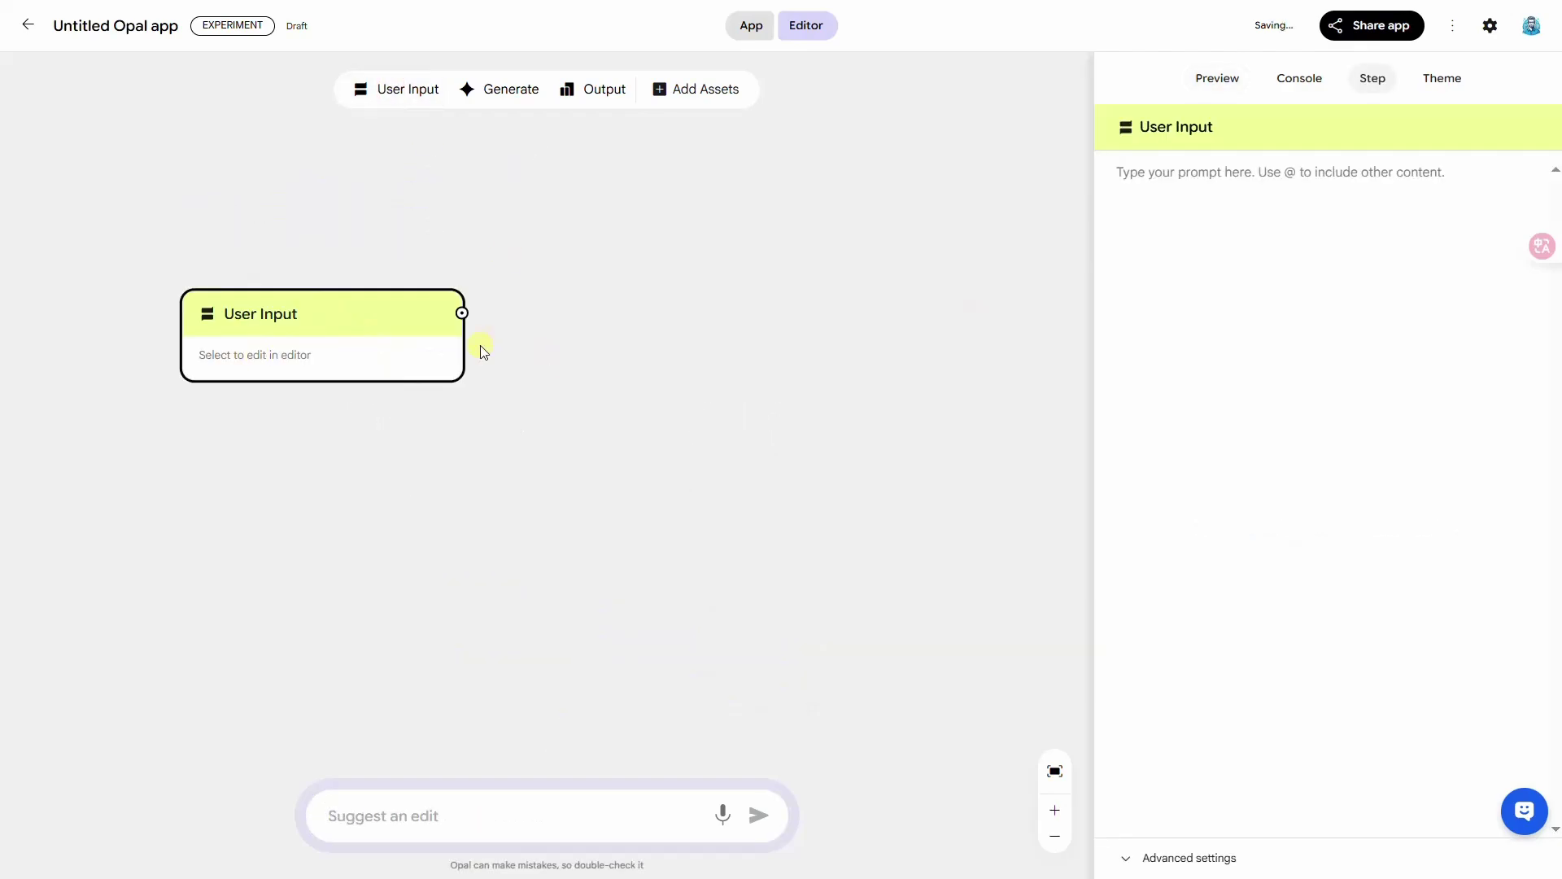
# - Look through the input types available in the User Input step's advanced settings
pyautogui.click(1144, 858)
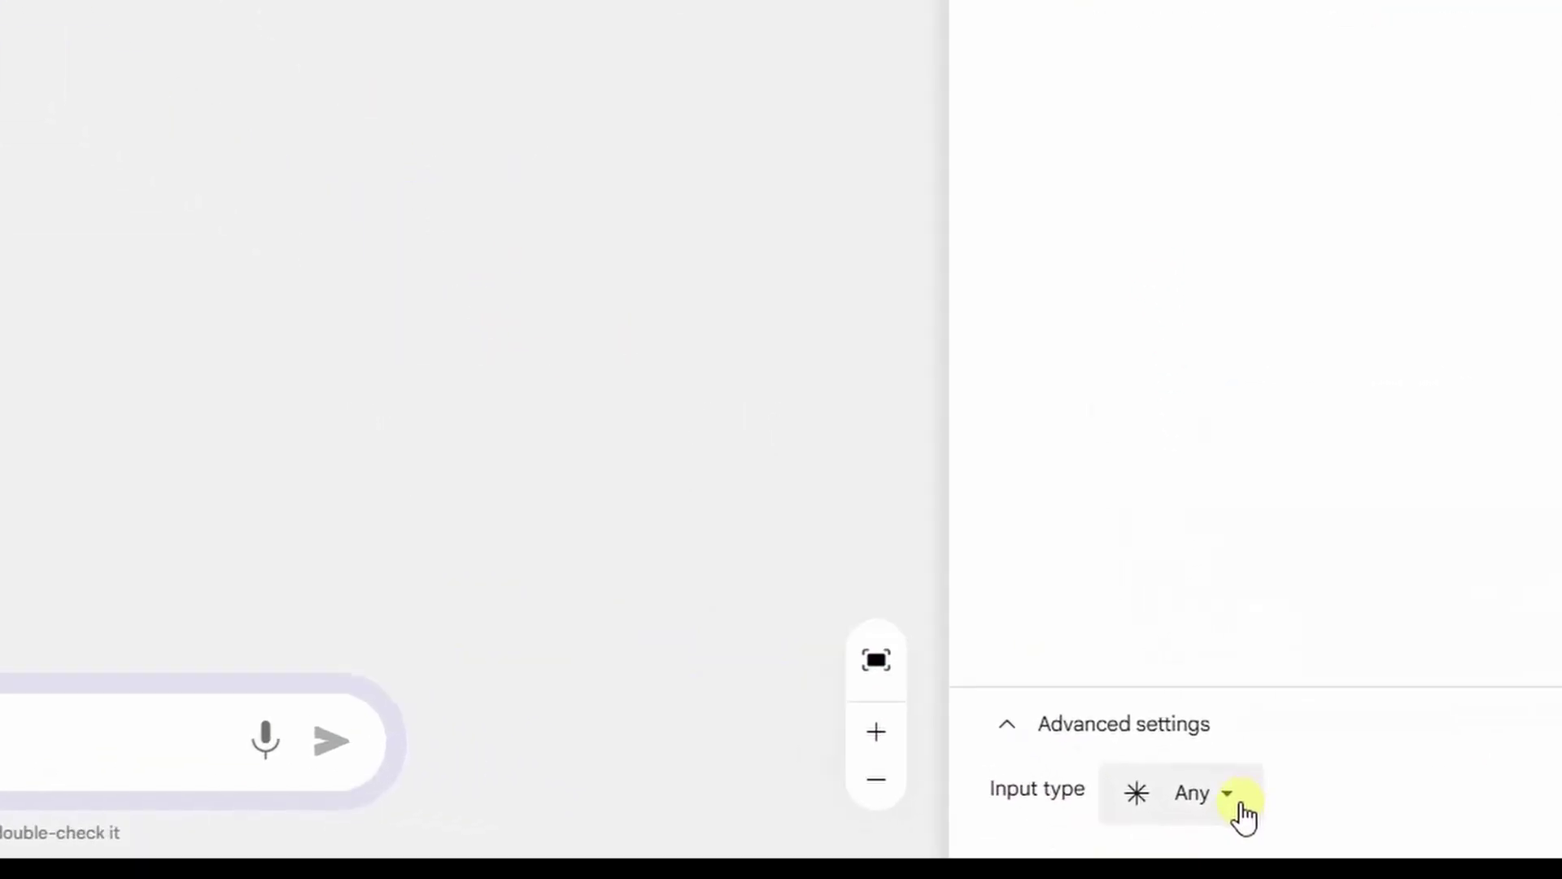
pyautogui.click(1228, 794)
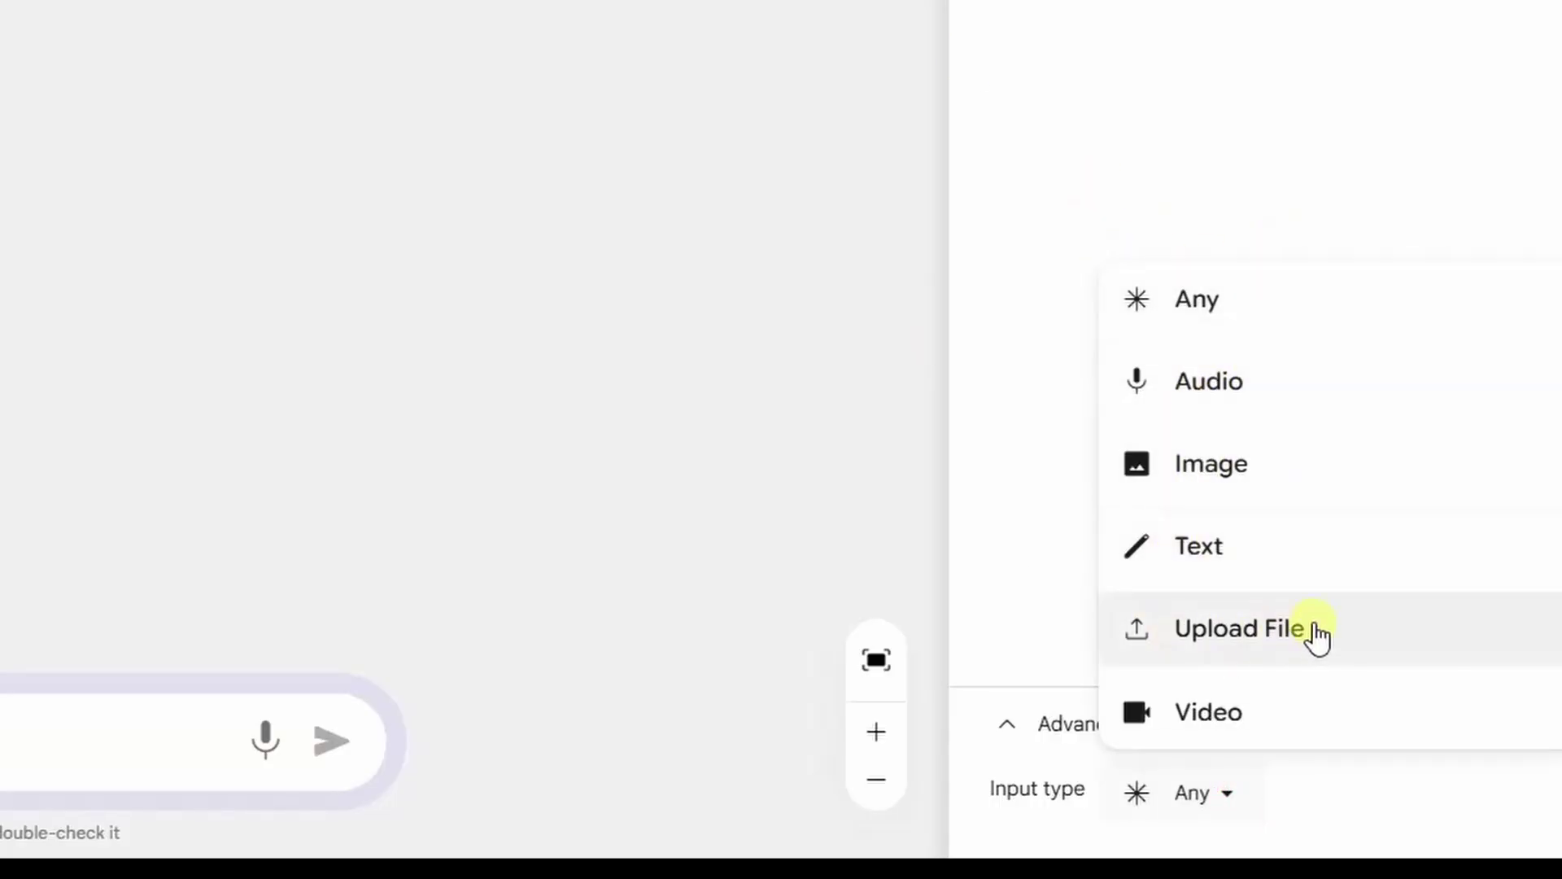
pyautogui.click(1091, 71)
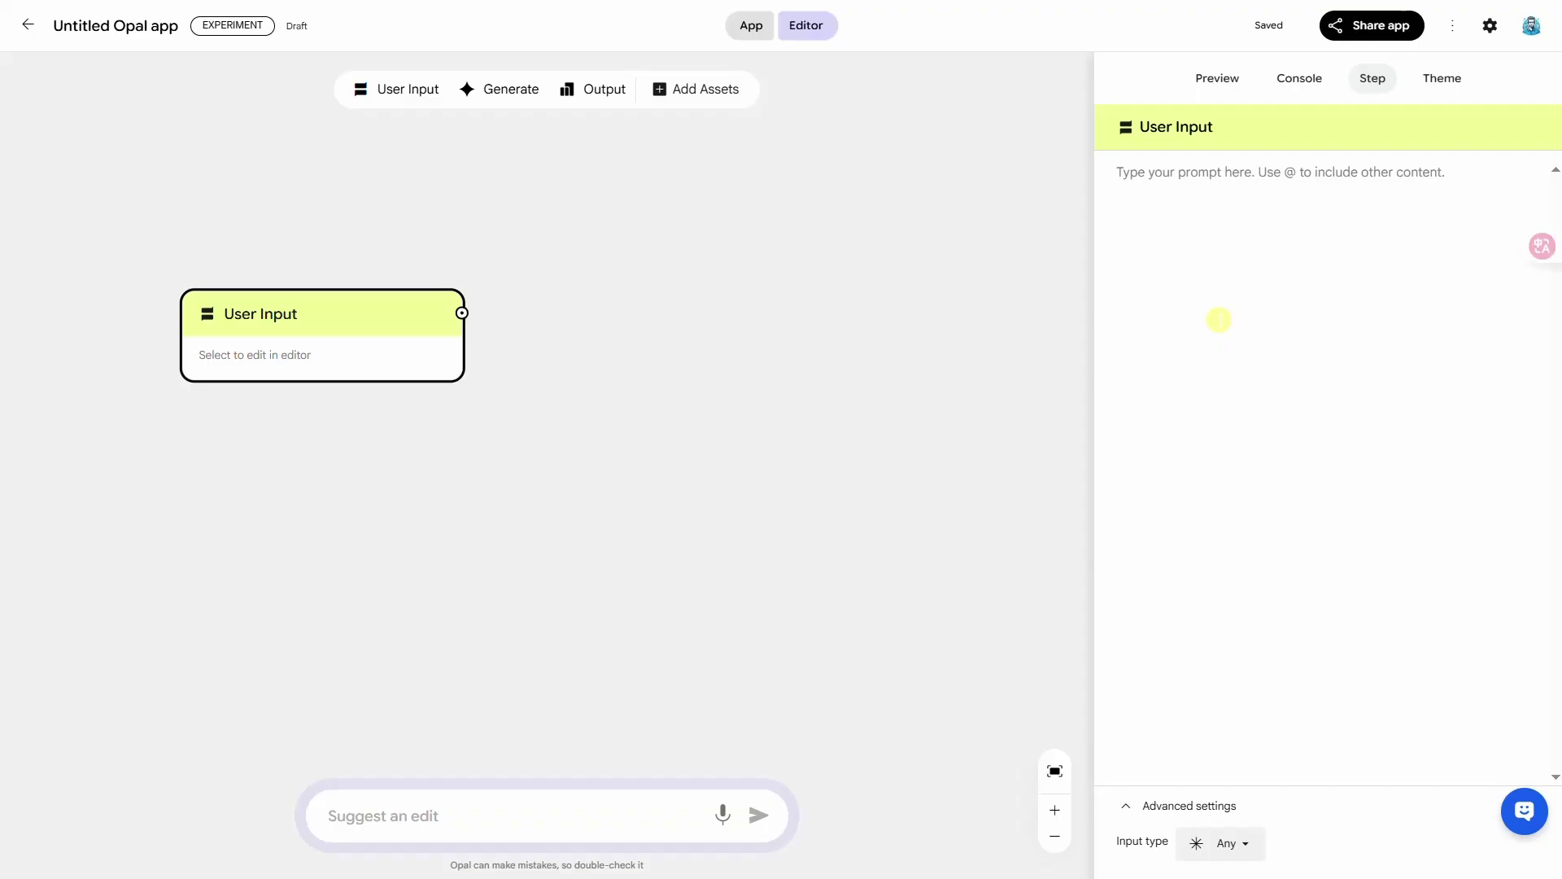
# - Add a Generate step to the canvas and look over the asset sources that can be added
pyautogui.click(513, 96)
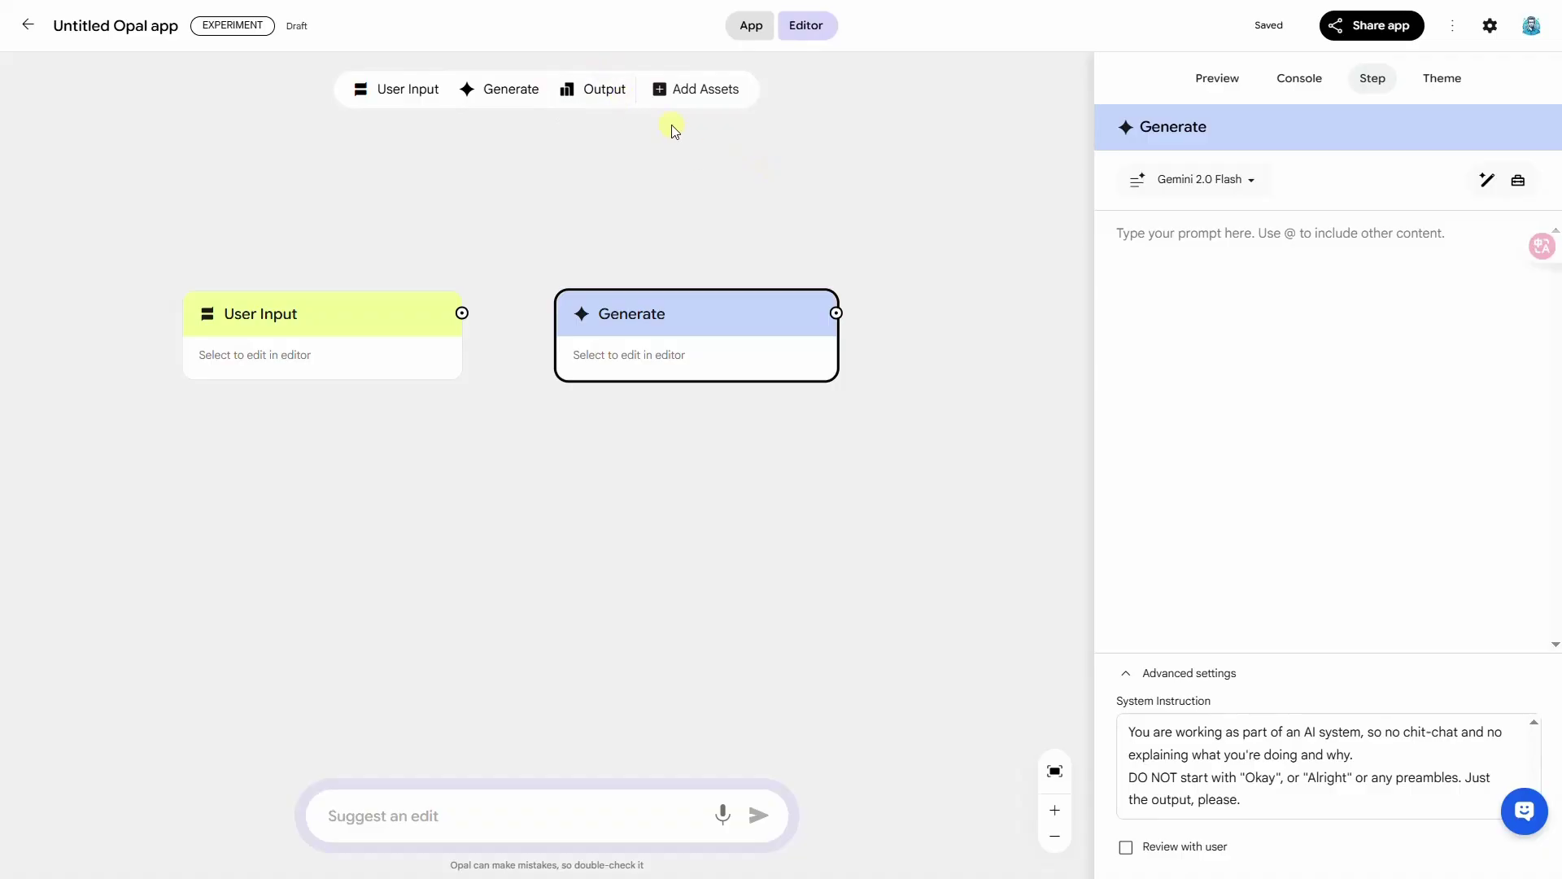
pyautogui.click(722, 90)
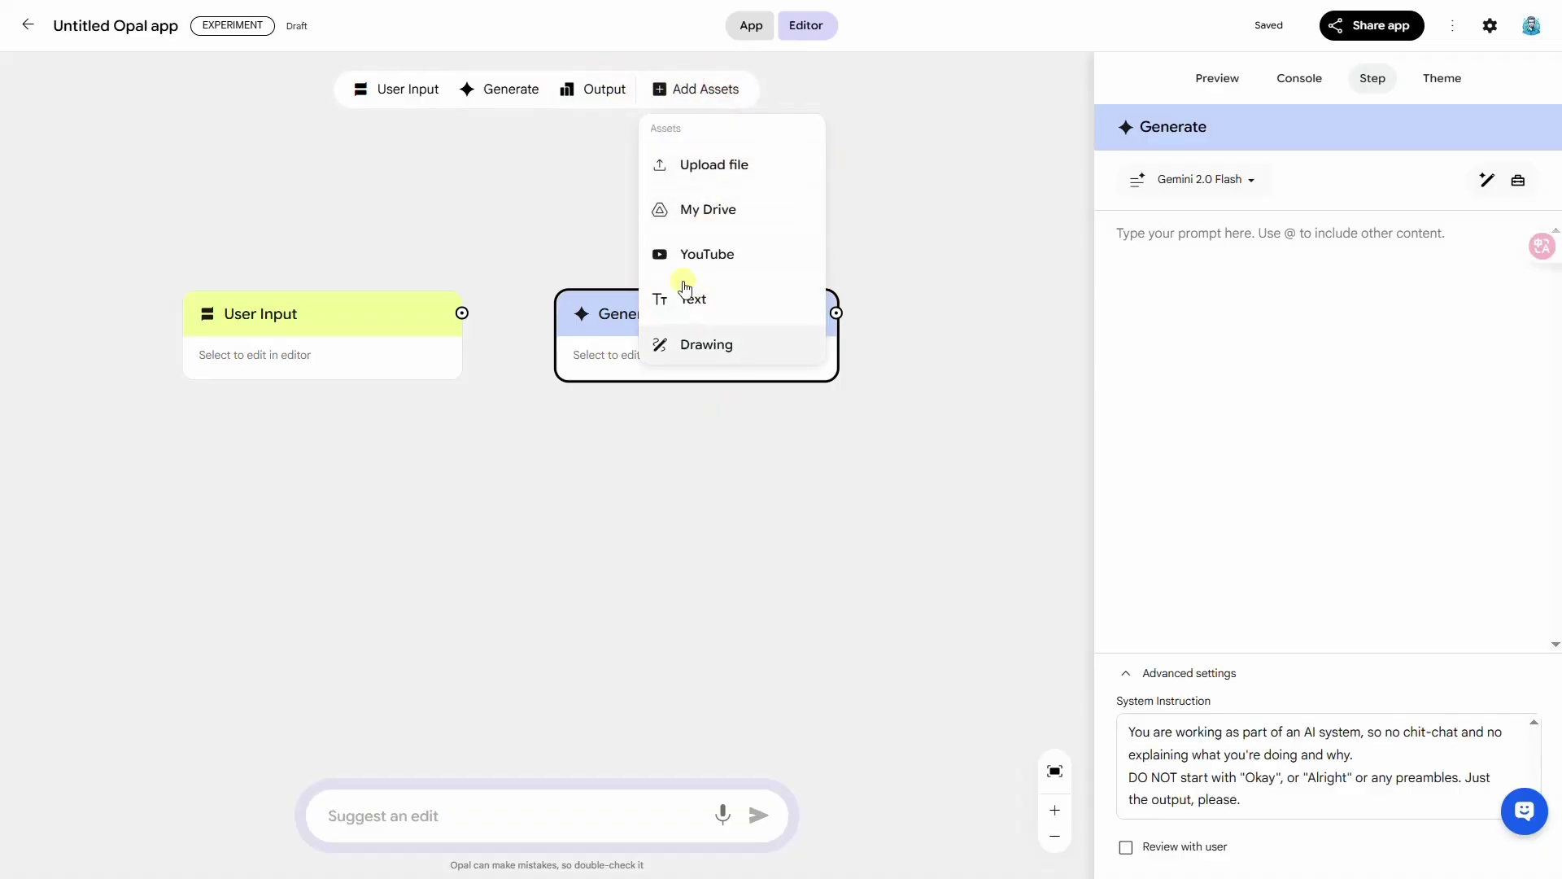
pyautogui.click(928, 216)
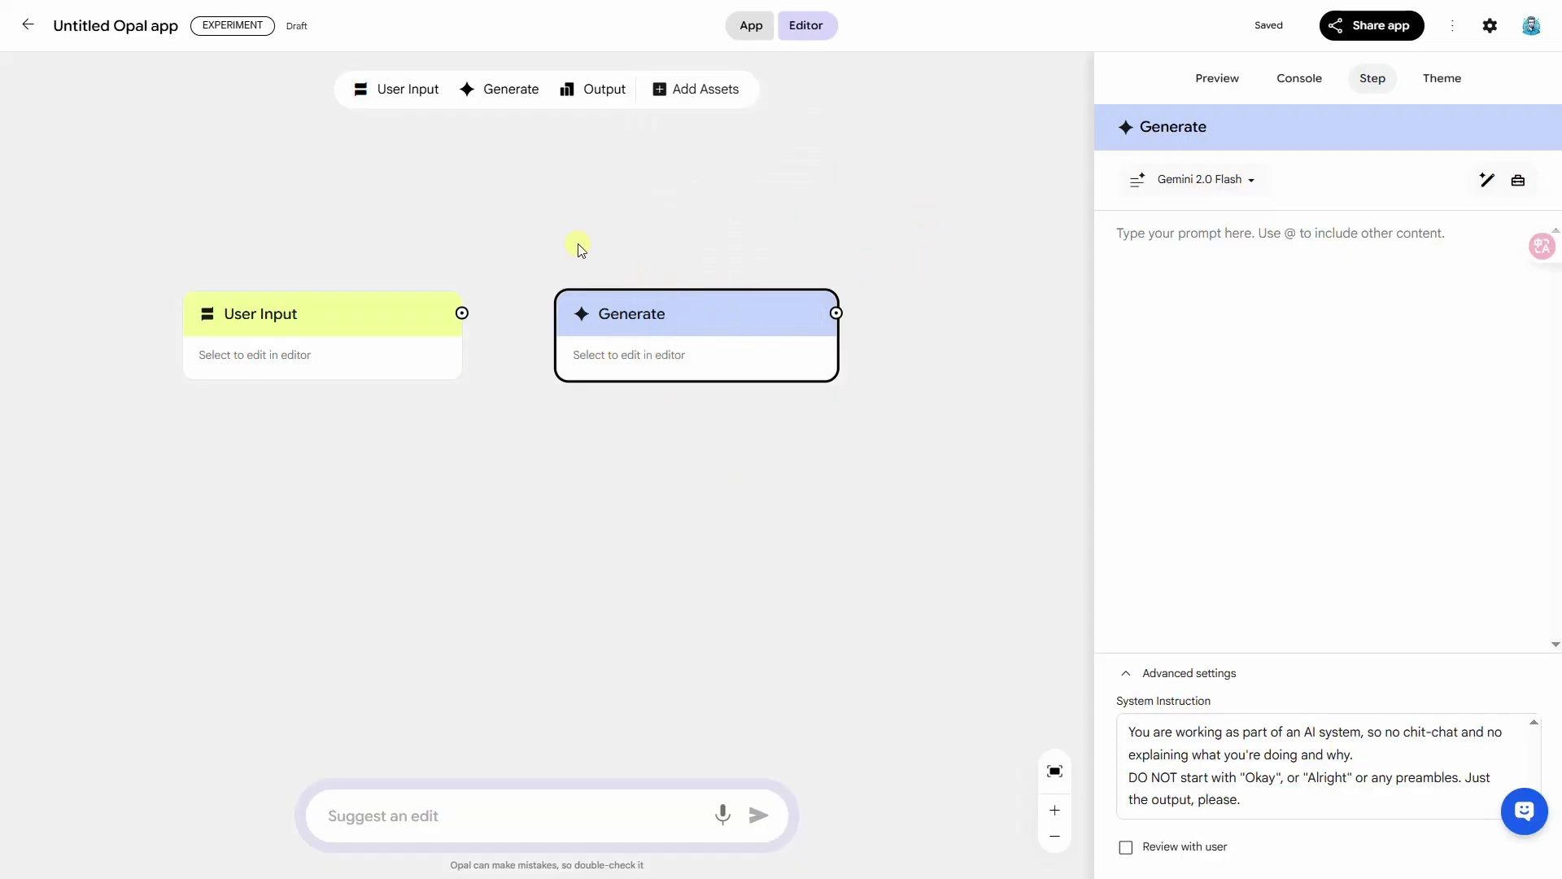
# - Try the Plan and Execute, Deep Research and Gemini 2.0 Flash: Image Generation models on the Generate step
pyautogui.click(1200, 179)
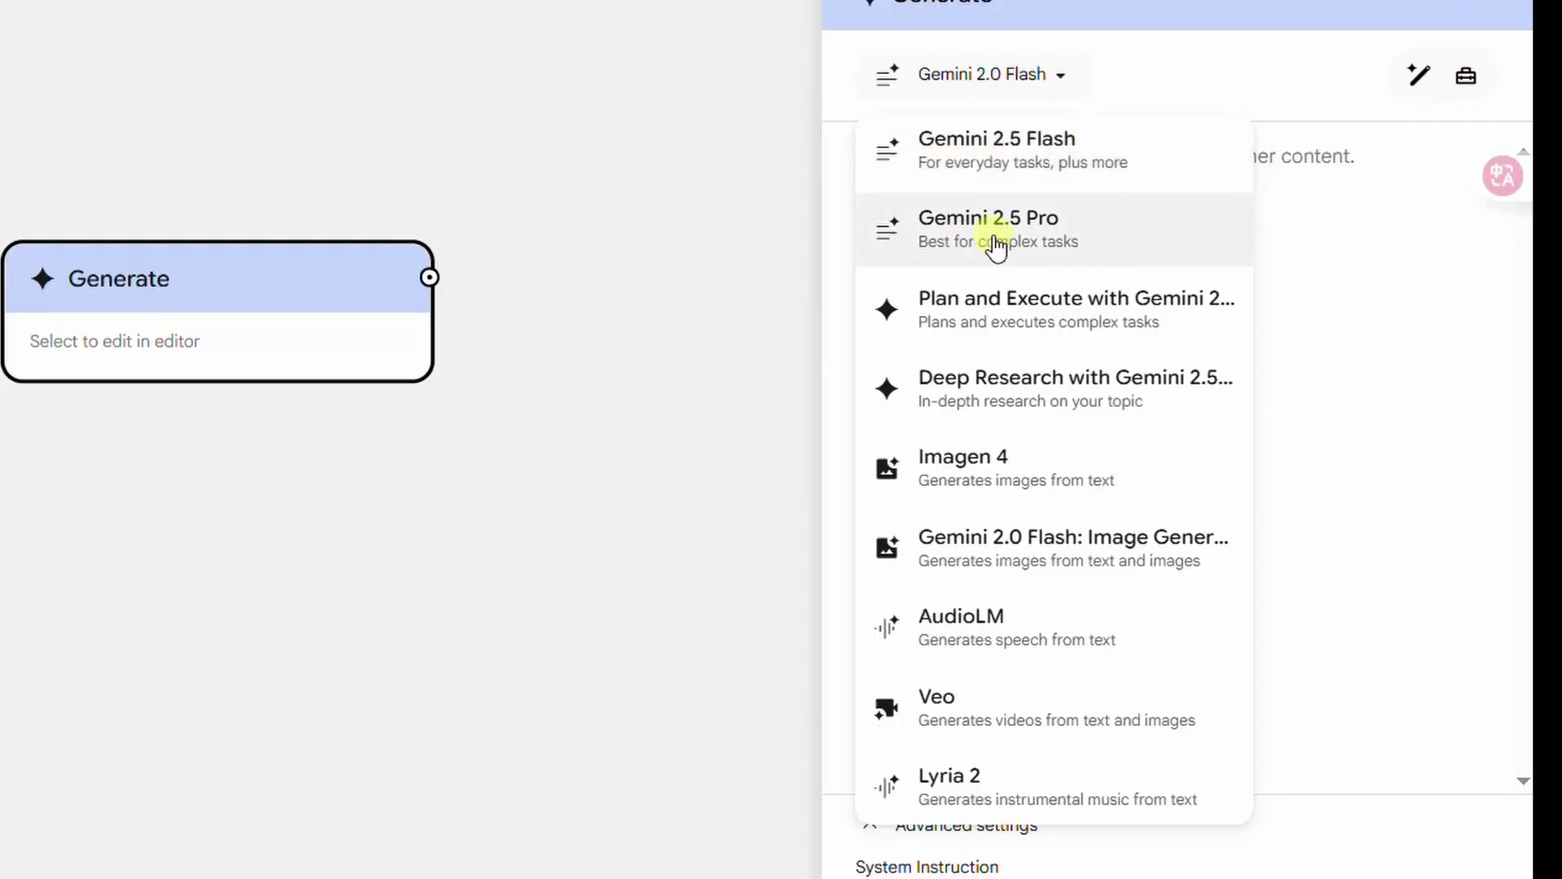
pyautogui.click(1023, 312)
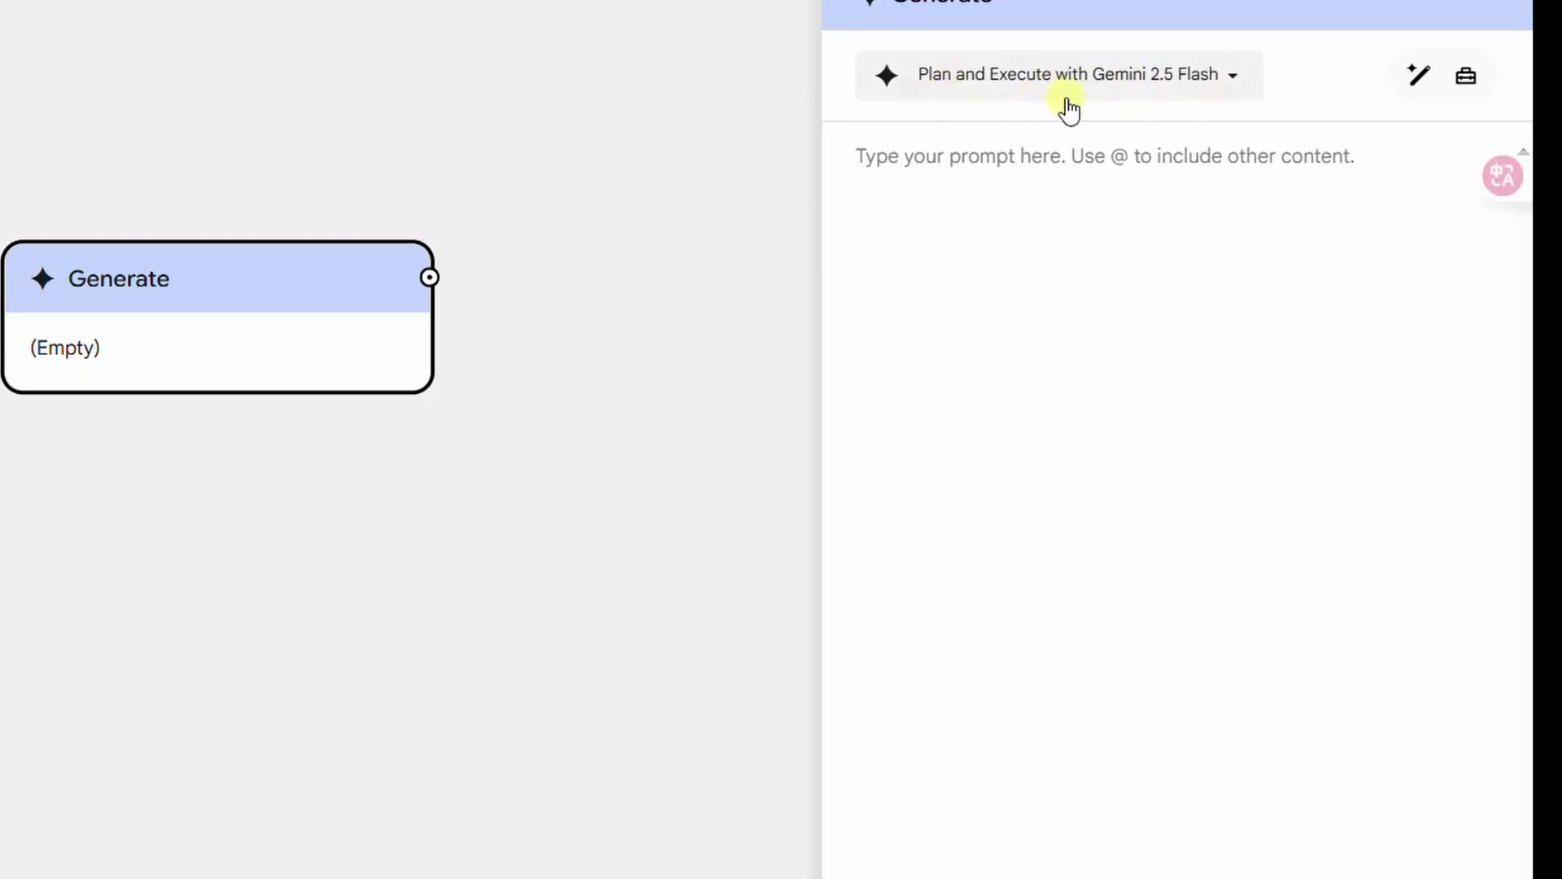
pyautogui.click(1034, 91)
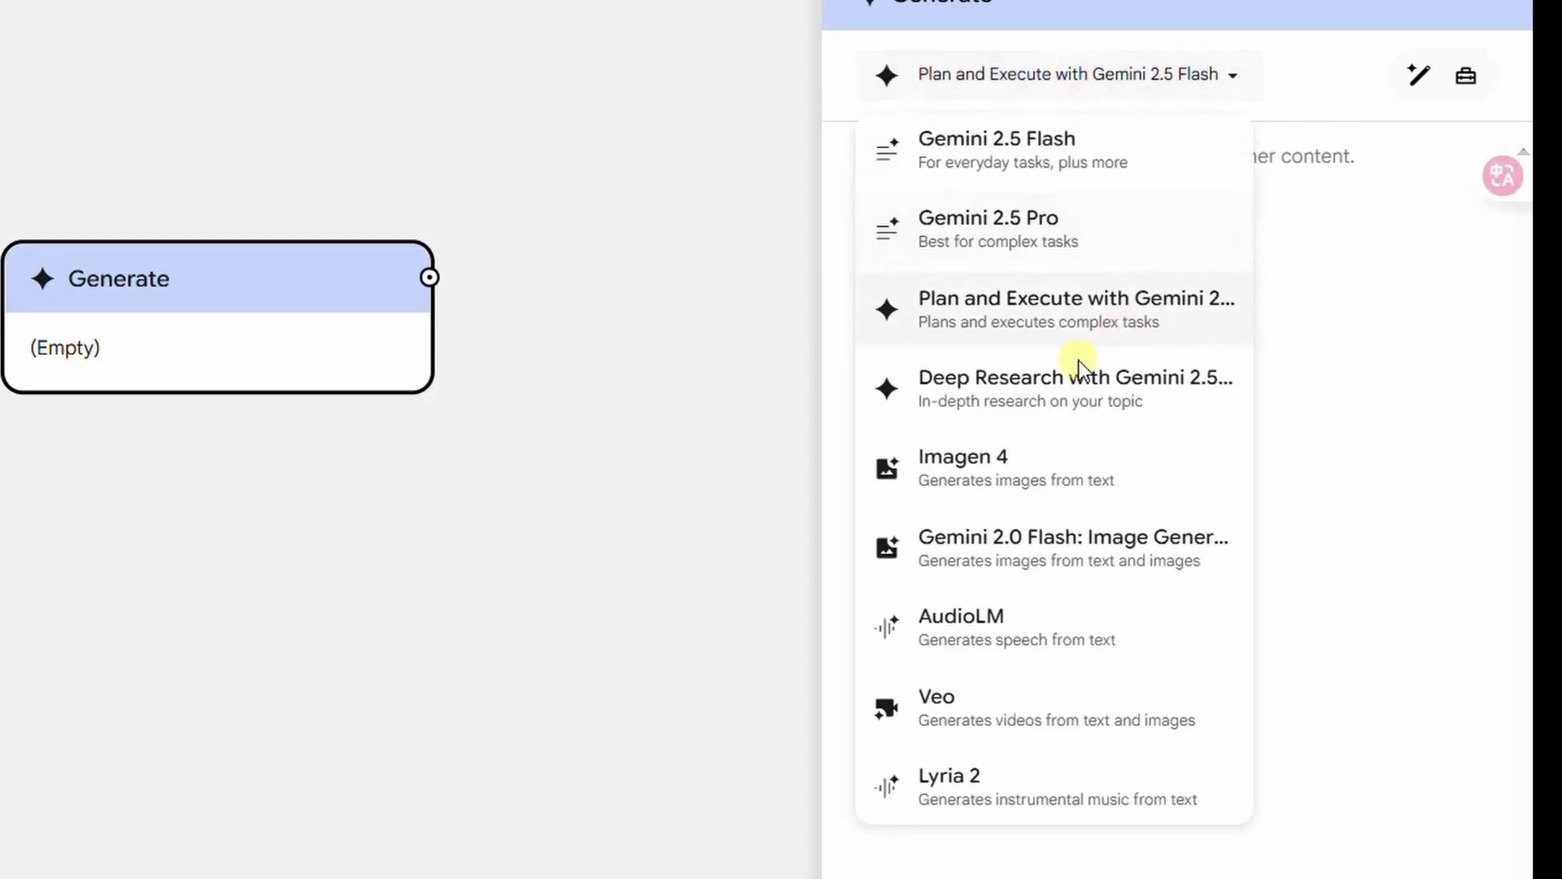
pyautogui.click(991, 392)
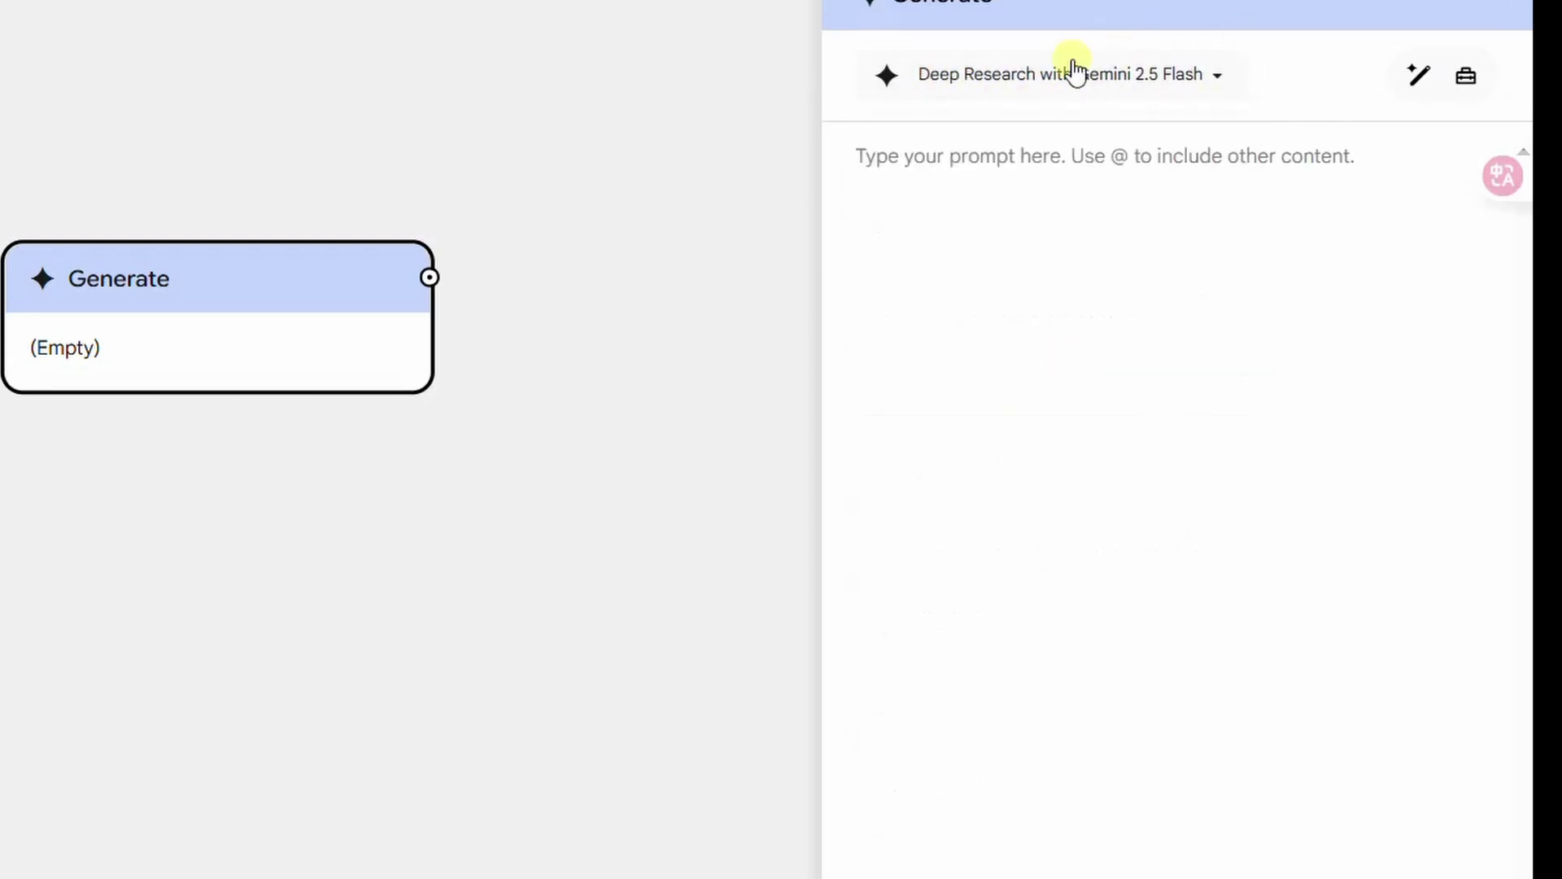
pyautogui.click(1066, 109)
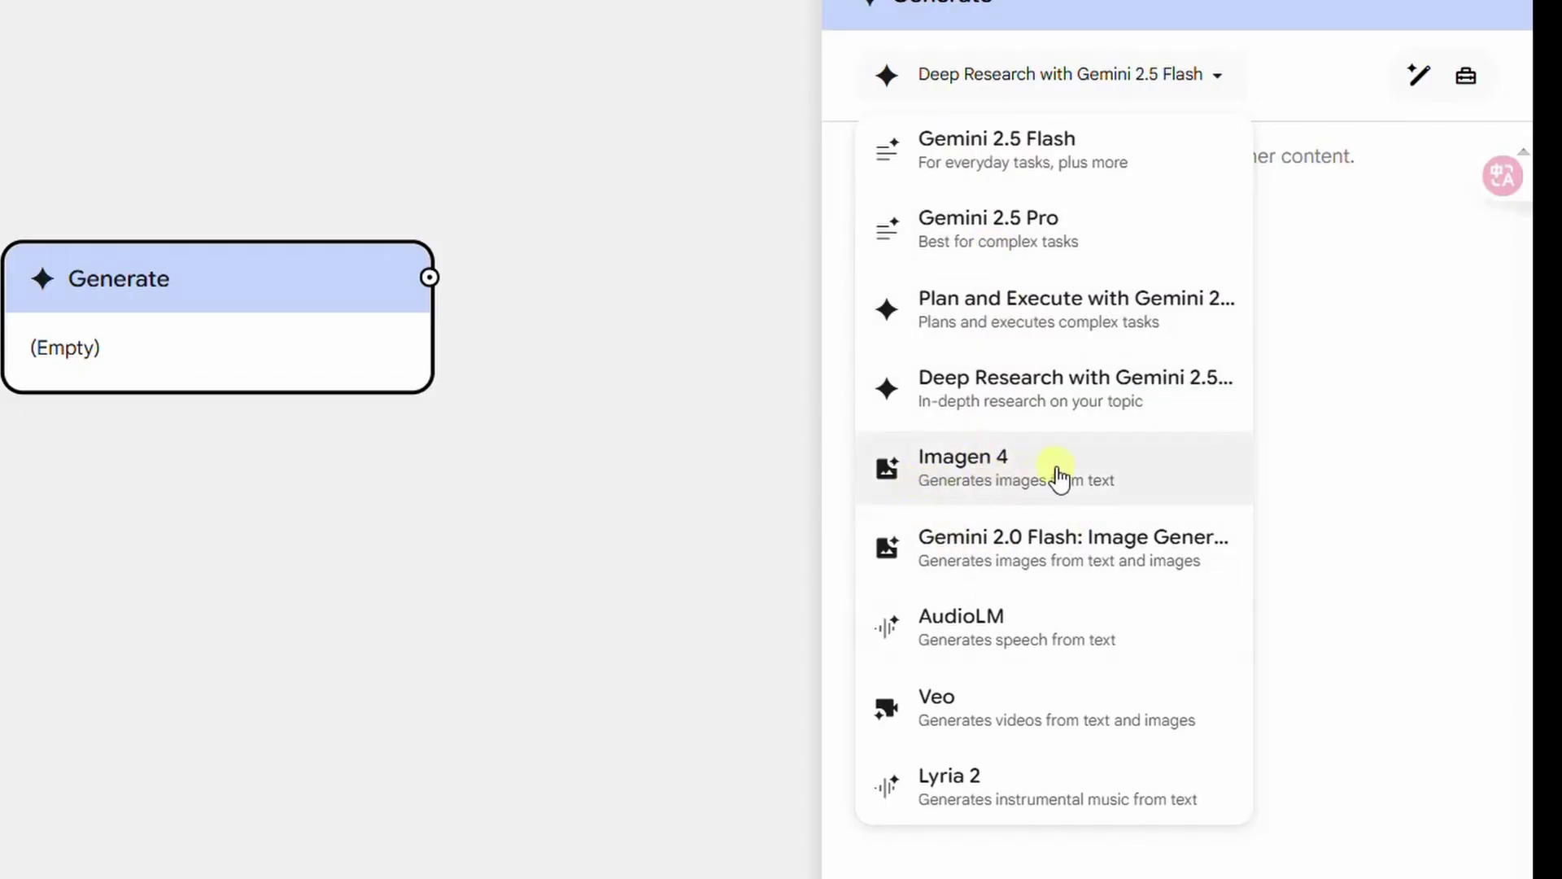
pyautogui.click(1105, 561)
# - Set the Generate step's model to Veo and review its model version and the other available models
pyautogui.click(1083, 82)
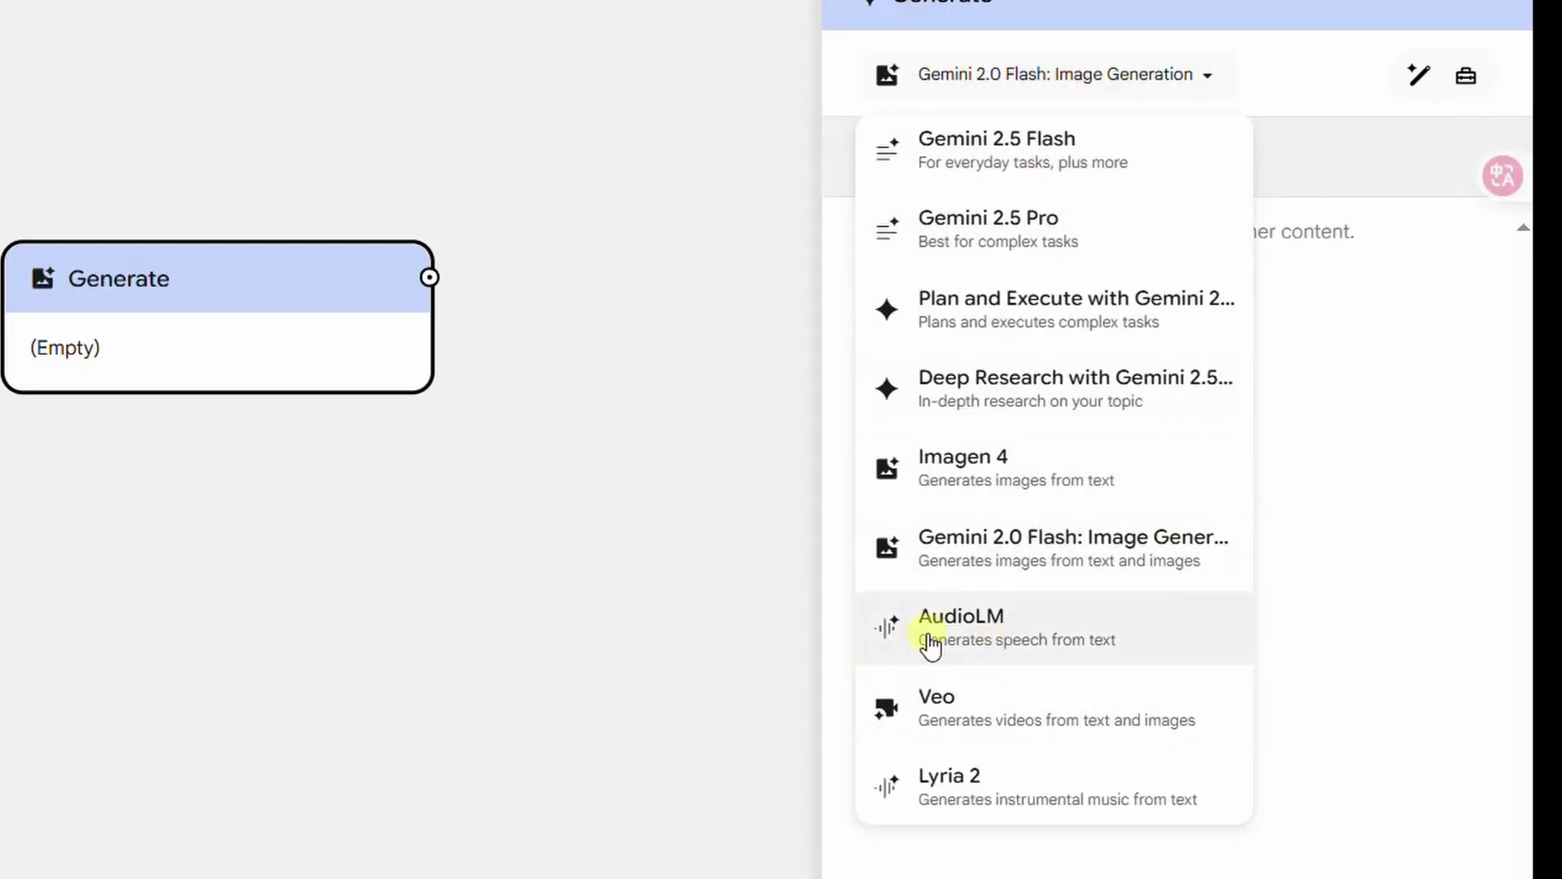
pyautogui.click(1003, 643)
pyautogui.click(976, 712)
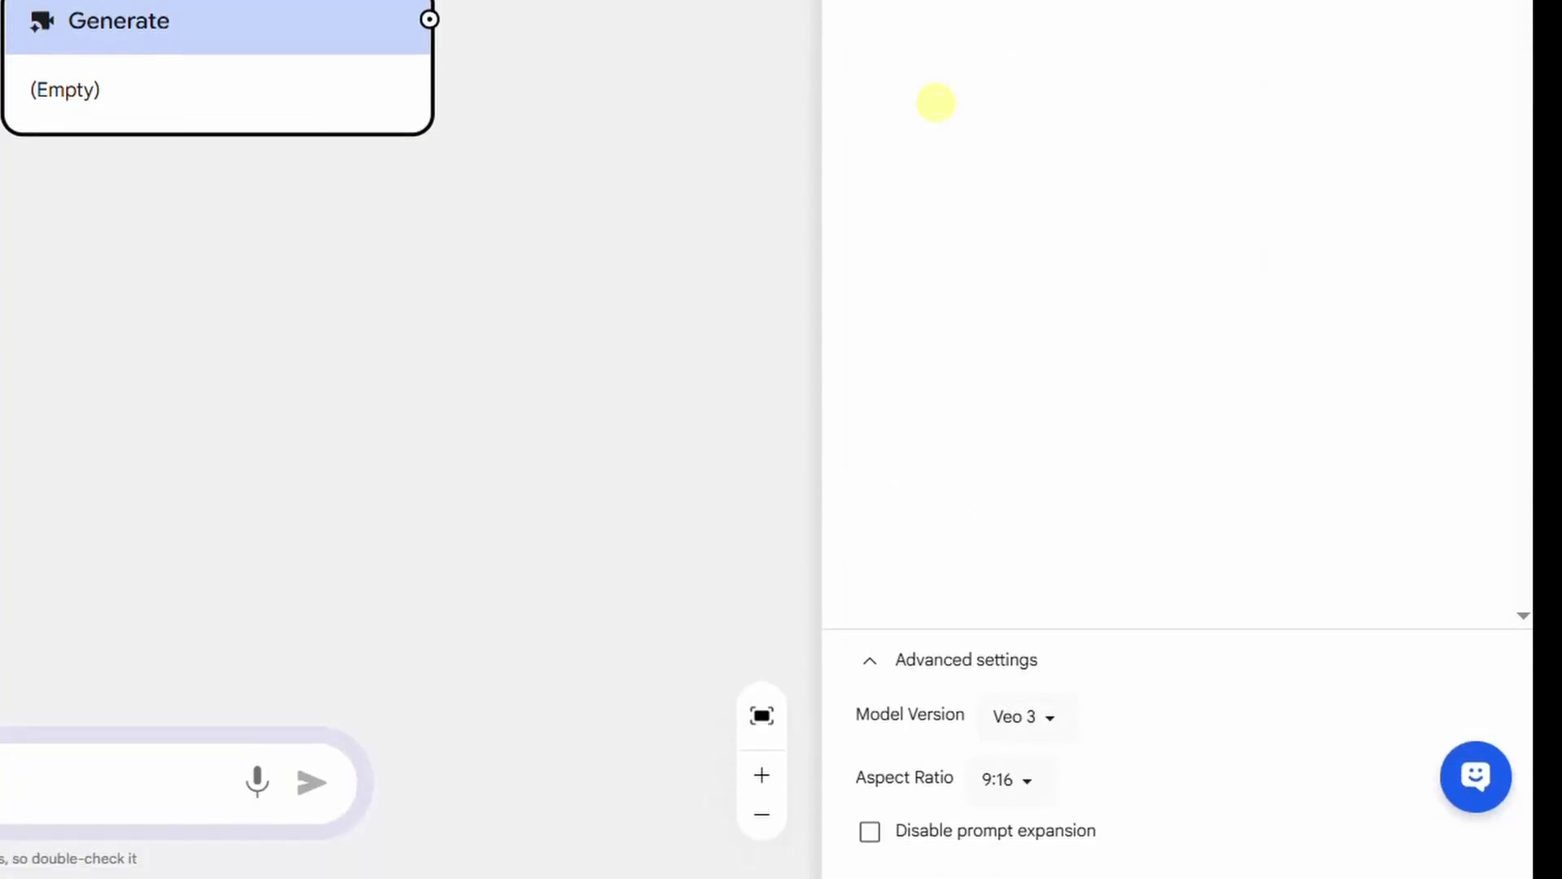
pyautogui.click(1033, 723)
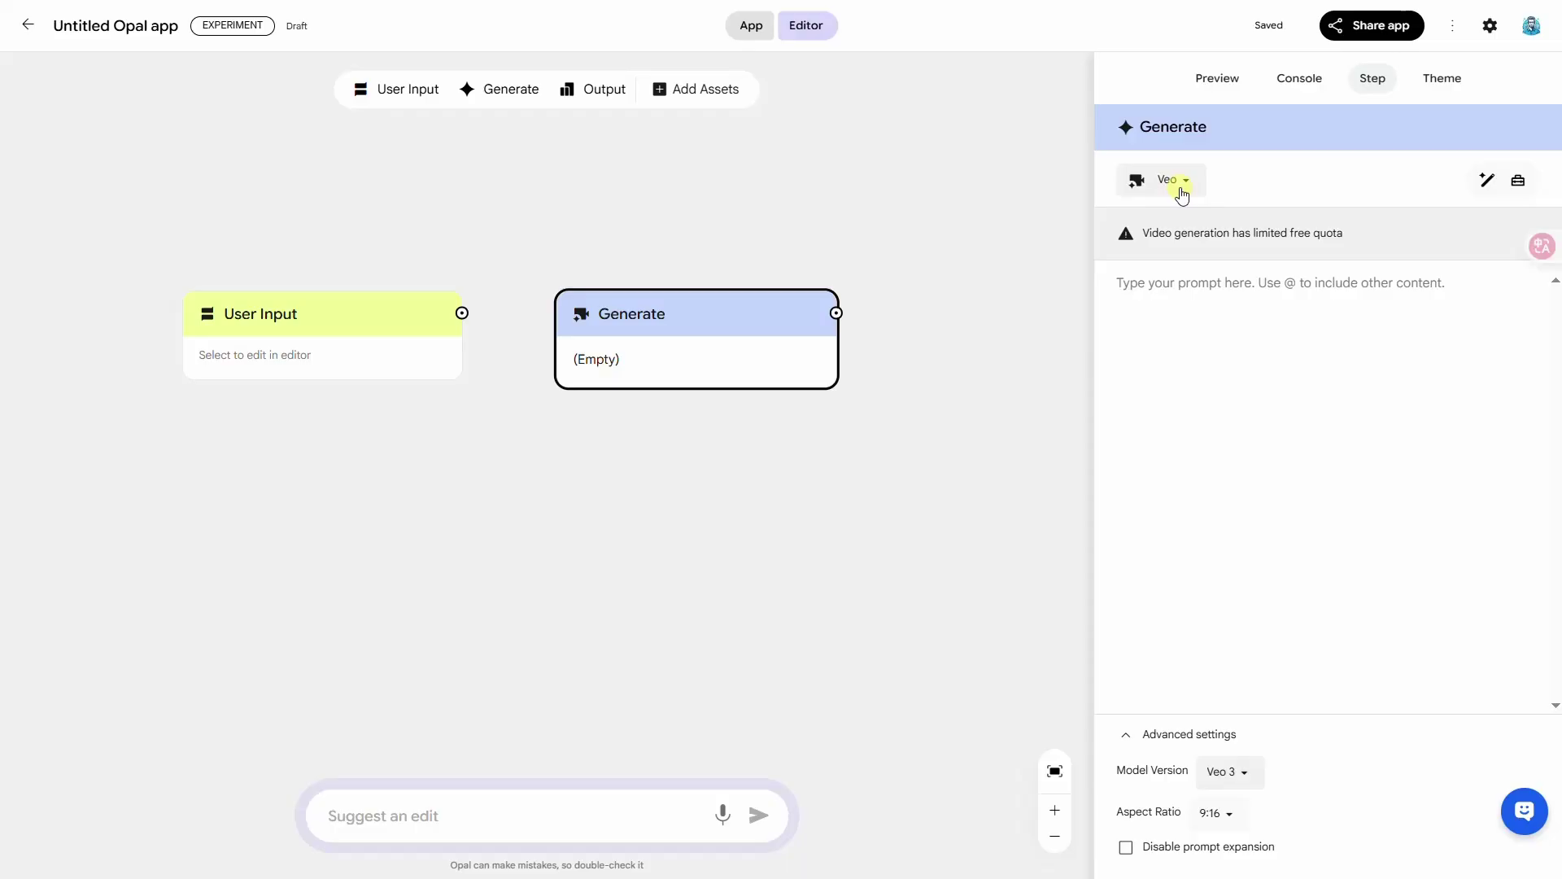
pyautogui.click(1182, 193)
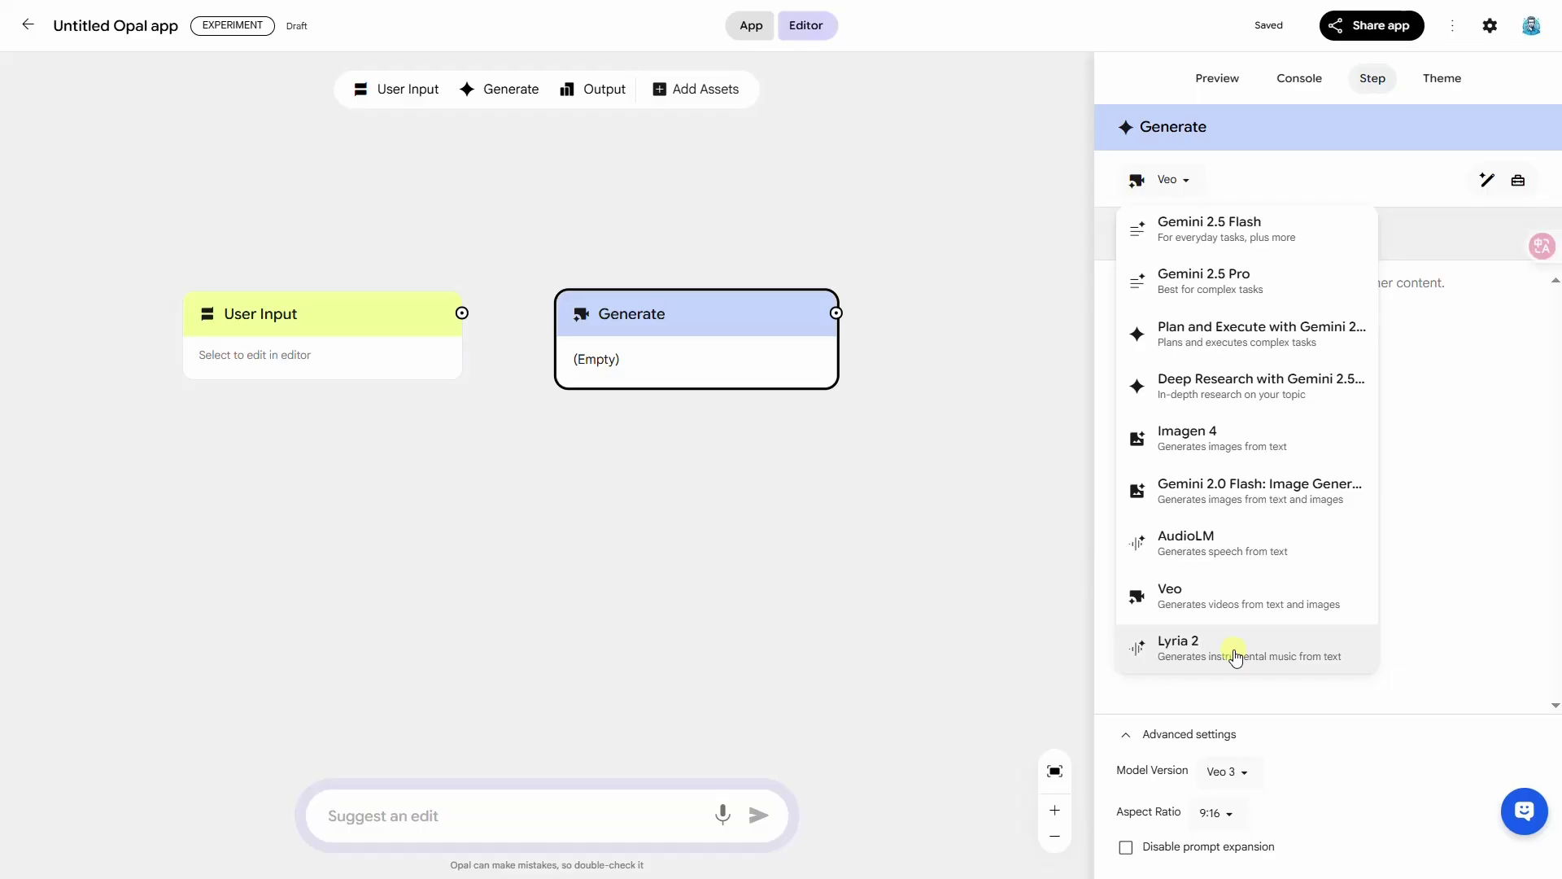
pyautogui.press('Escape')
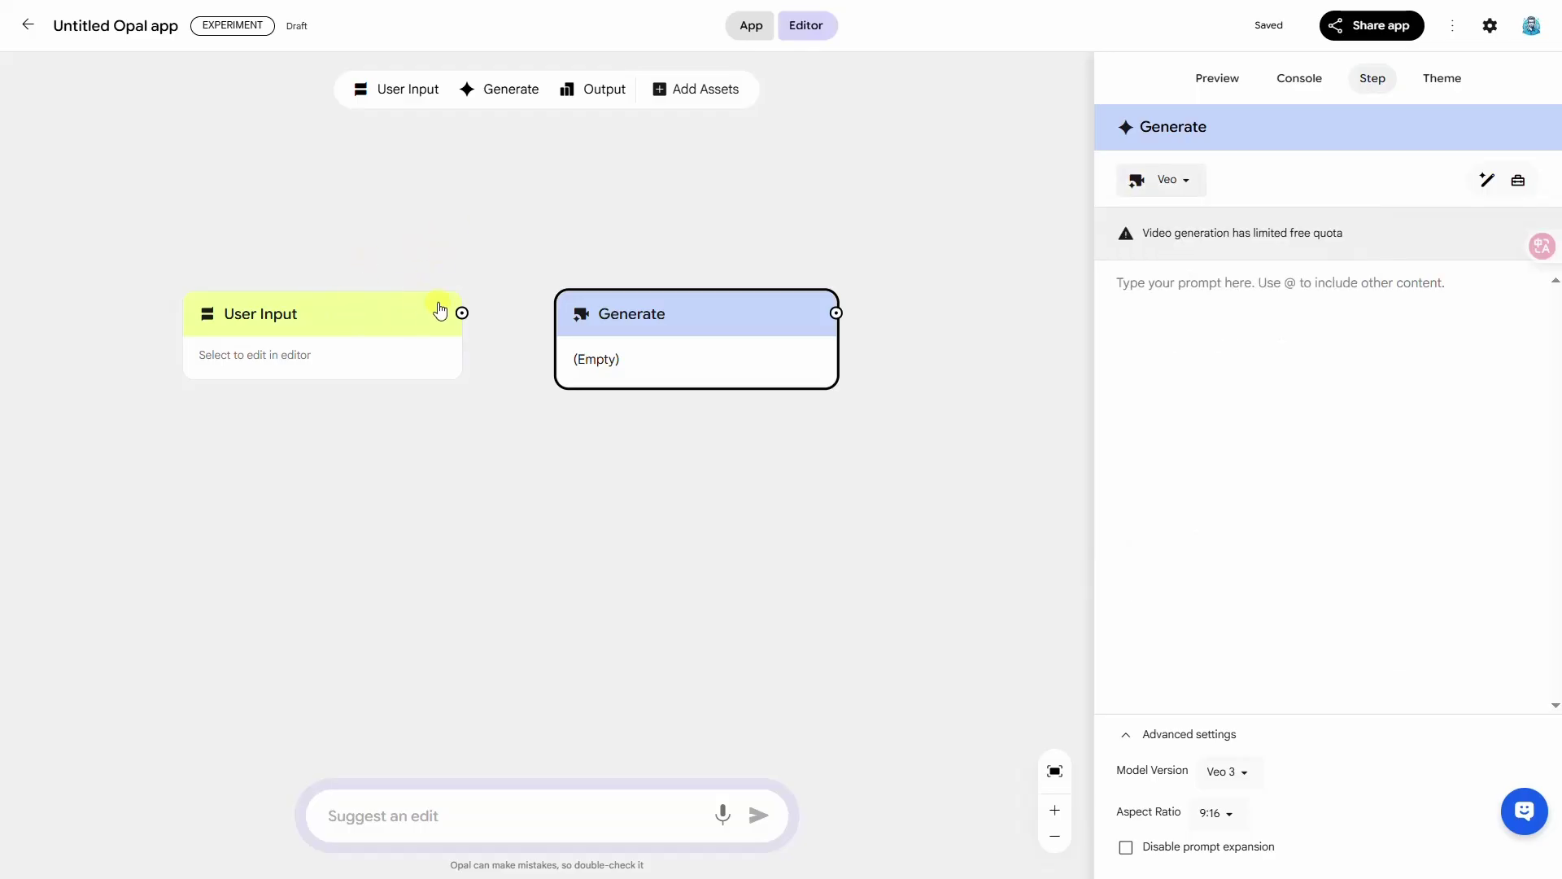
# - Connect User Input to the Generate step and add an Output step linked after Generate
pyautogui.moveTo(461, 313); pyautogui.dragTo(567, 330)
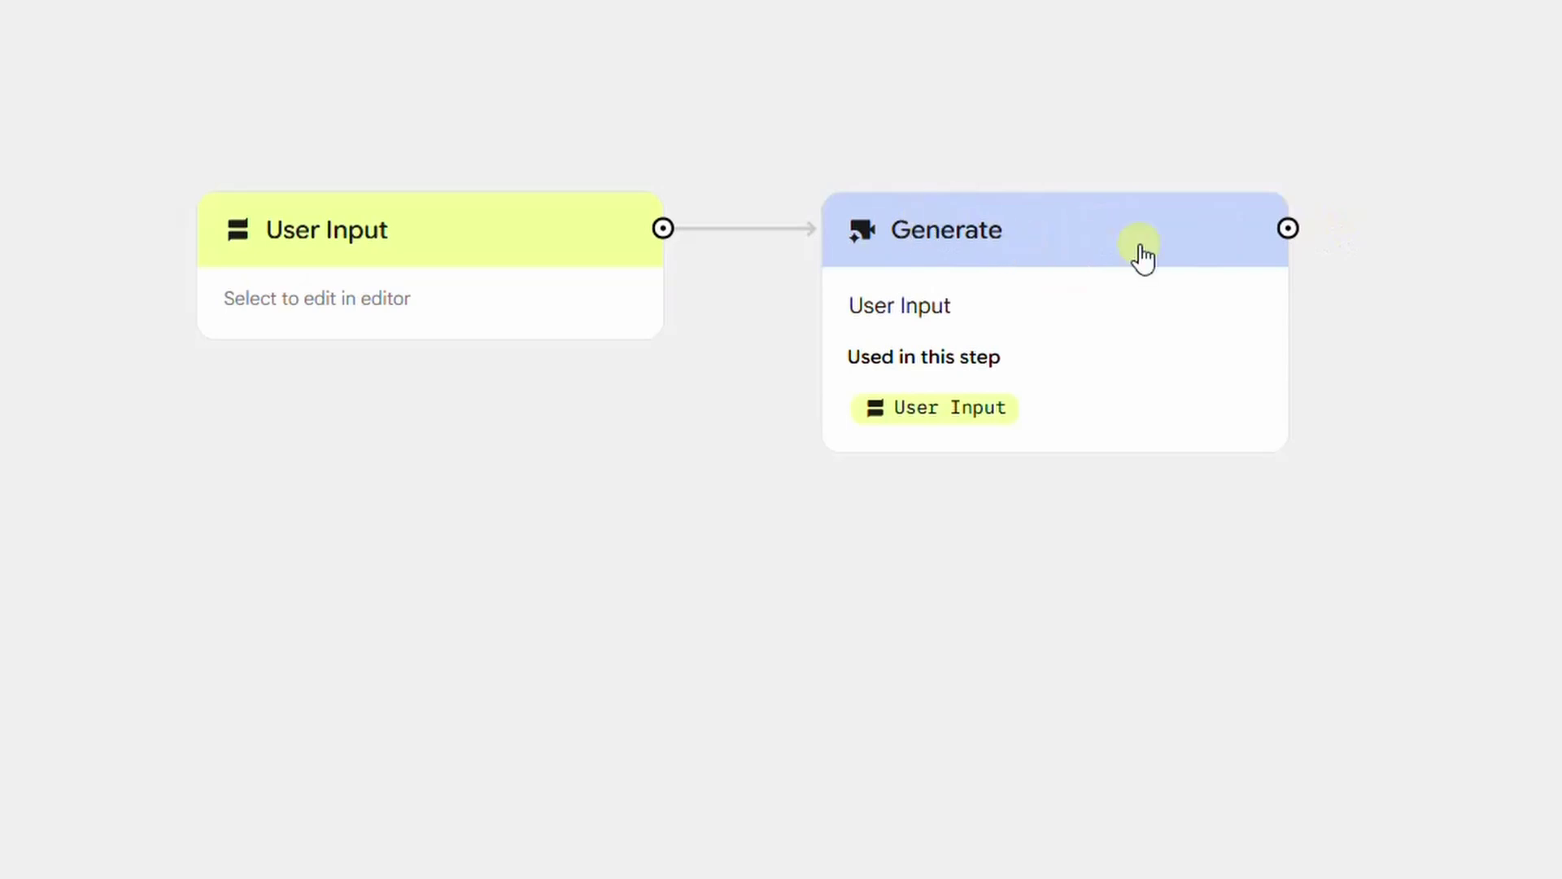
pyautogui.click(1299, 226)
pyautogui.click(1230, 359)
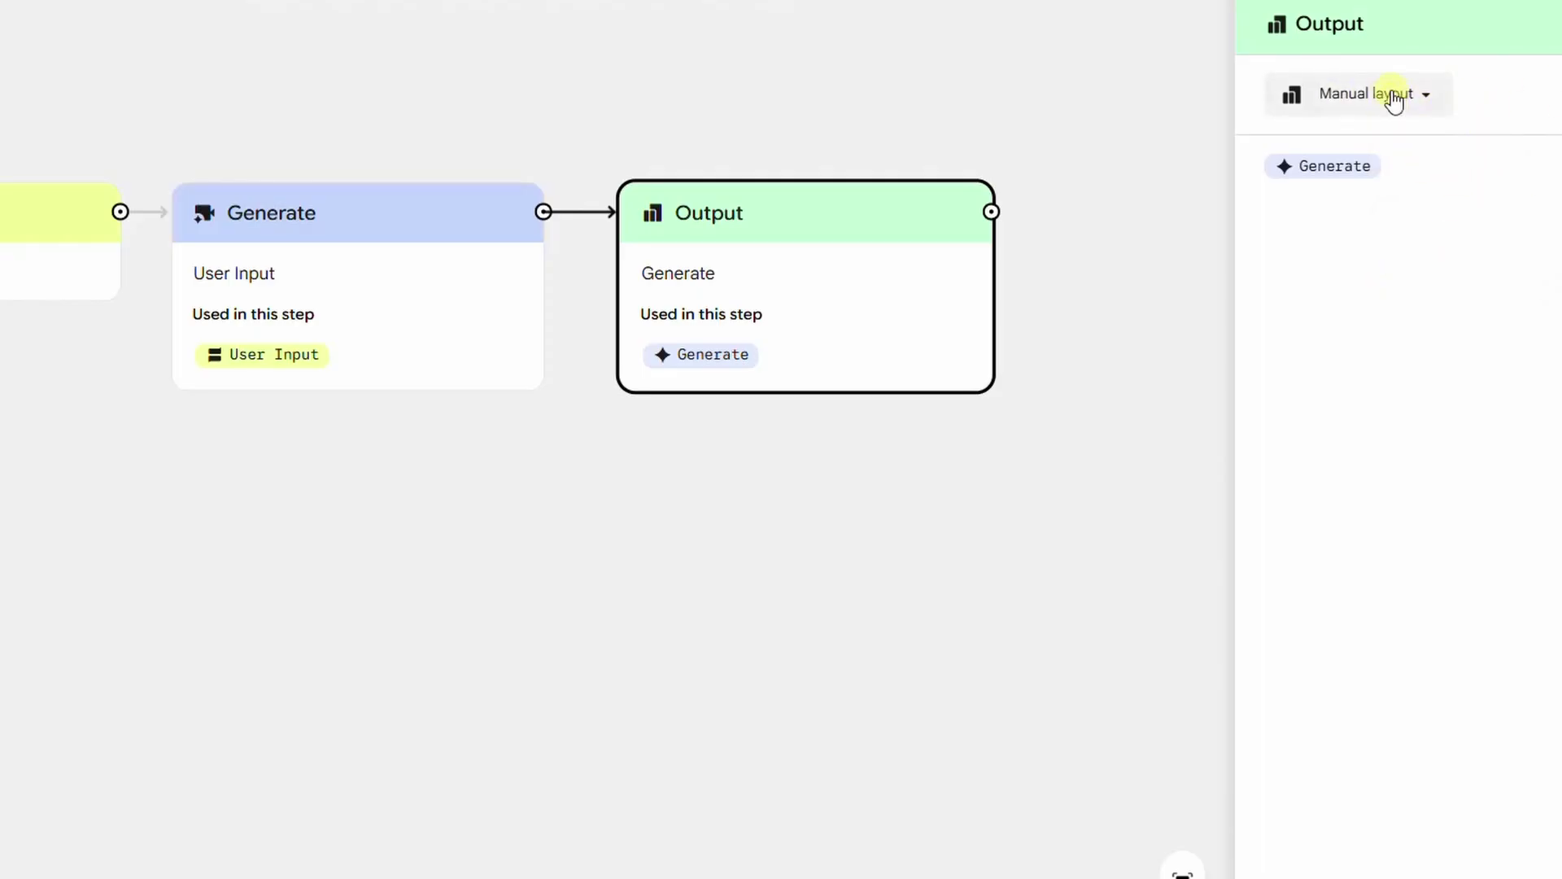
# - Set the Output step's display format to Webpage with auto-layout
pyautogui.click(1473, 186)
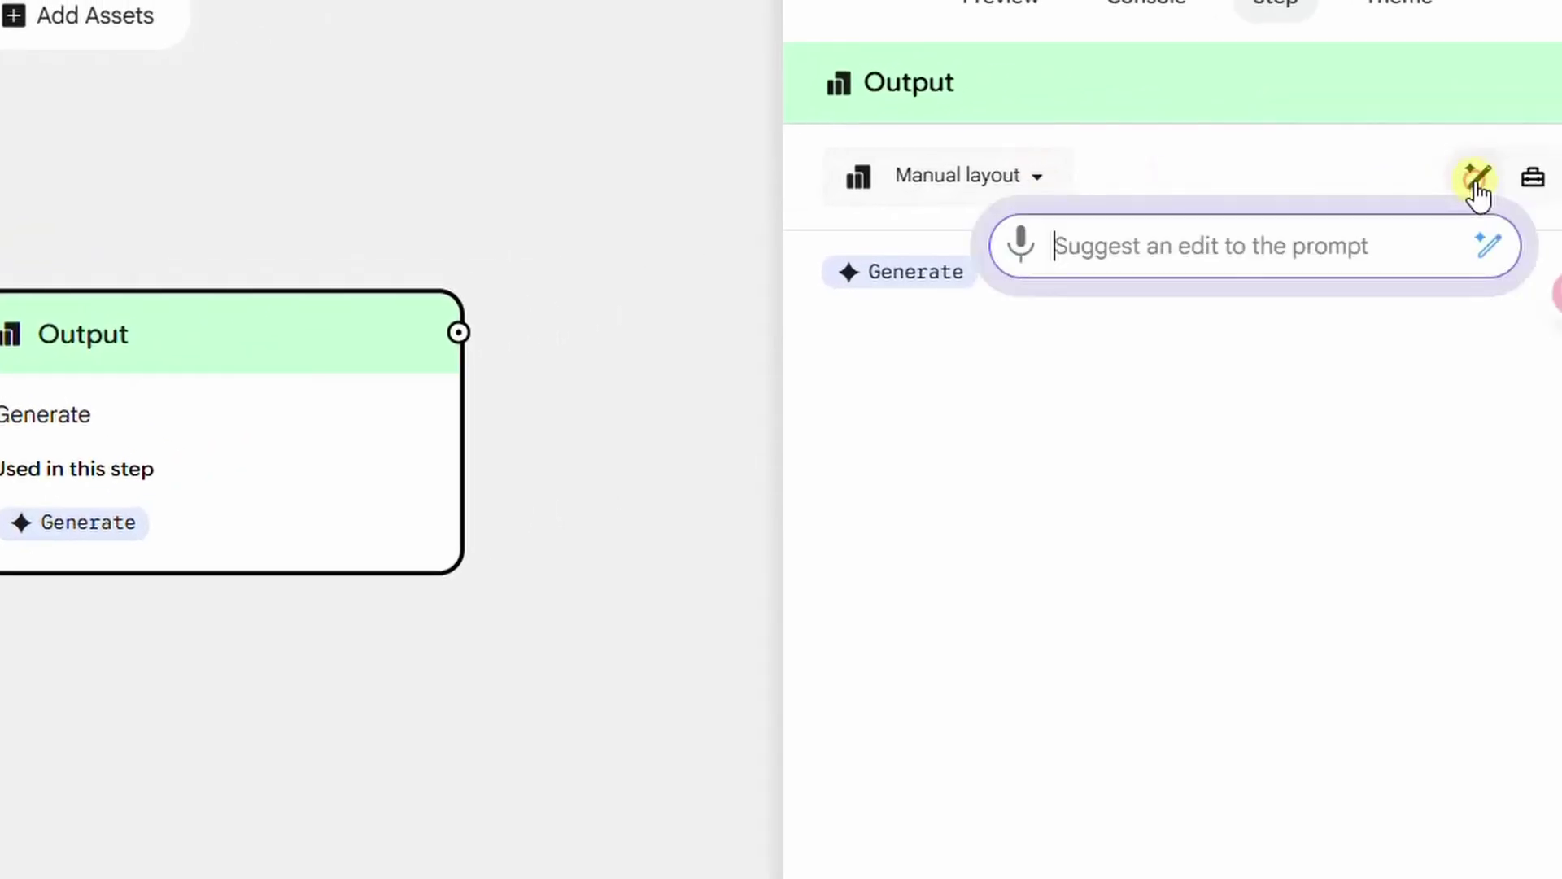
pyautogui.click(1144, 353)
pyautogui.click(997, 179)
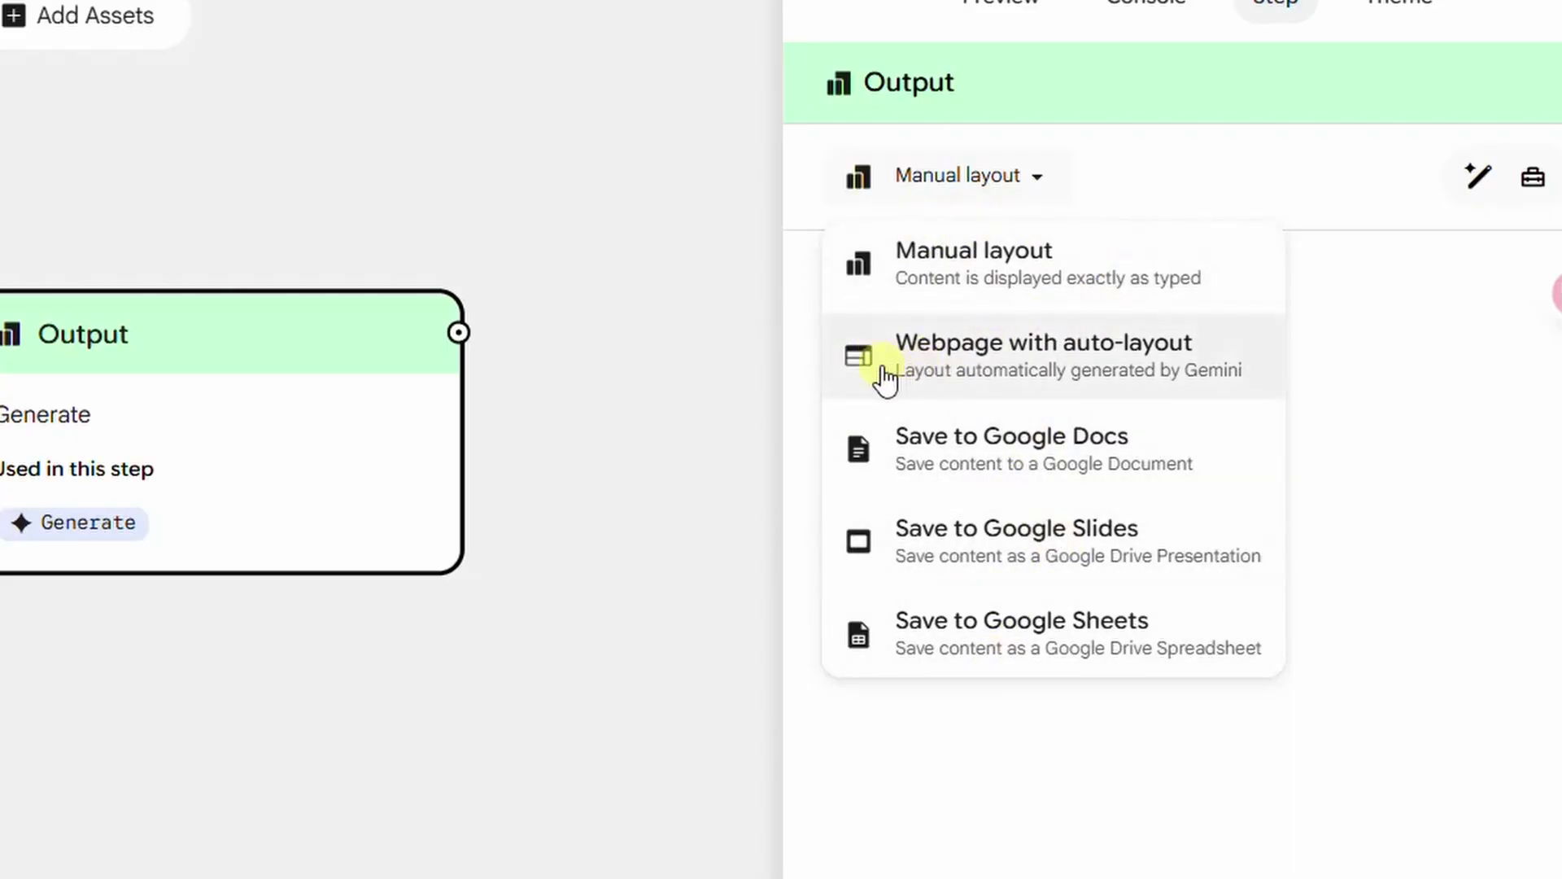
pyautogui.click(1022, 352)
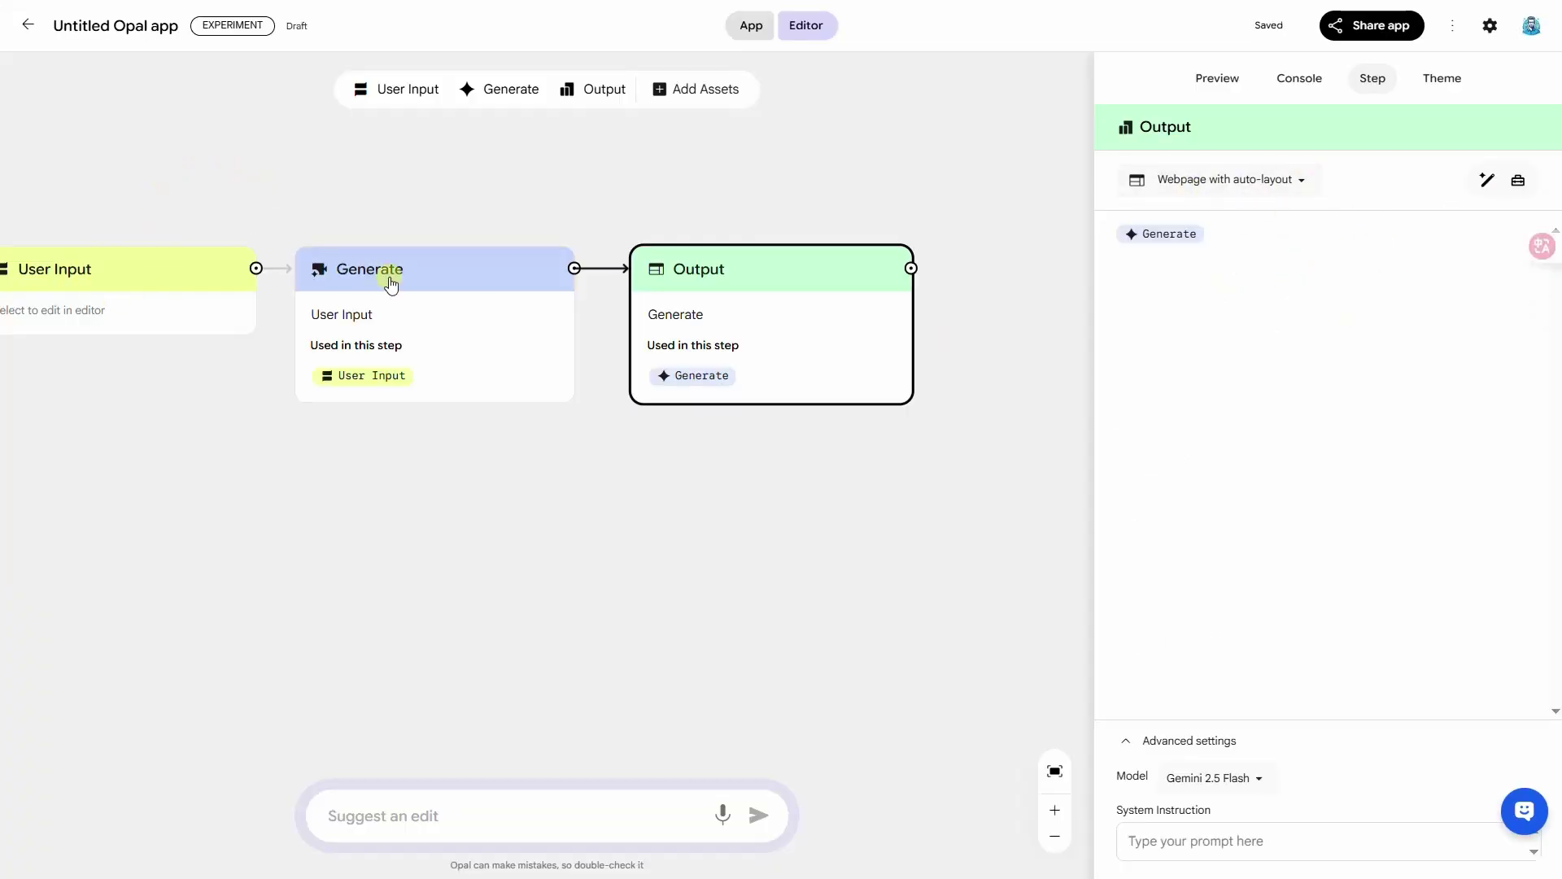
# - Move the User Input and Generate nodes away from Output to make room for another node before it
pyautogui.hscroll(-3, 844, 404)
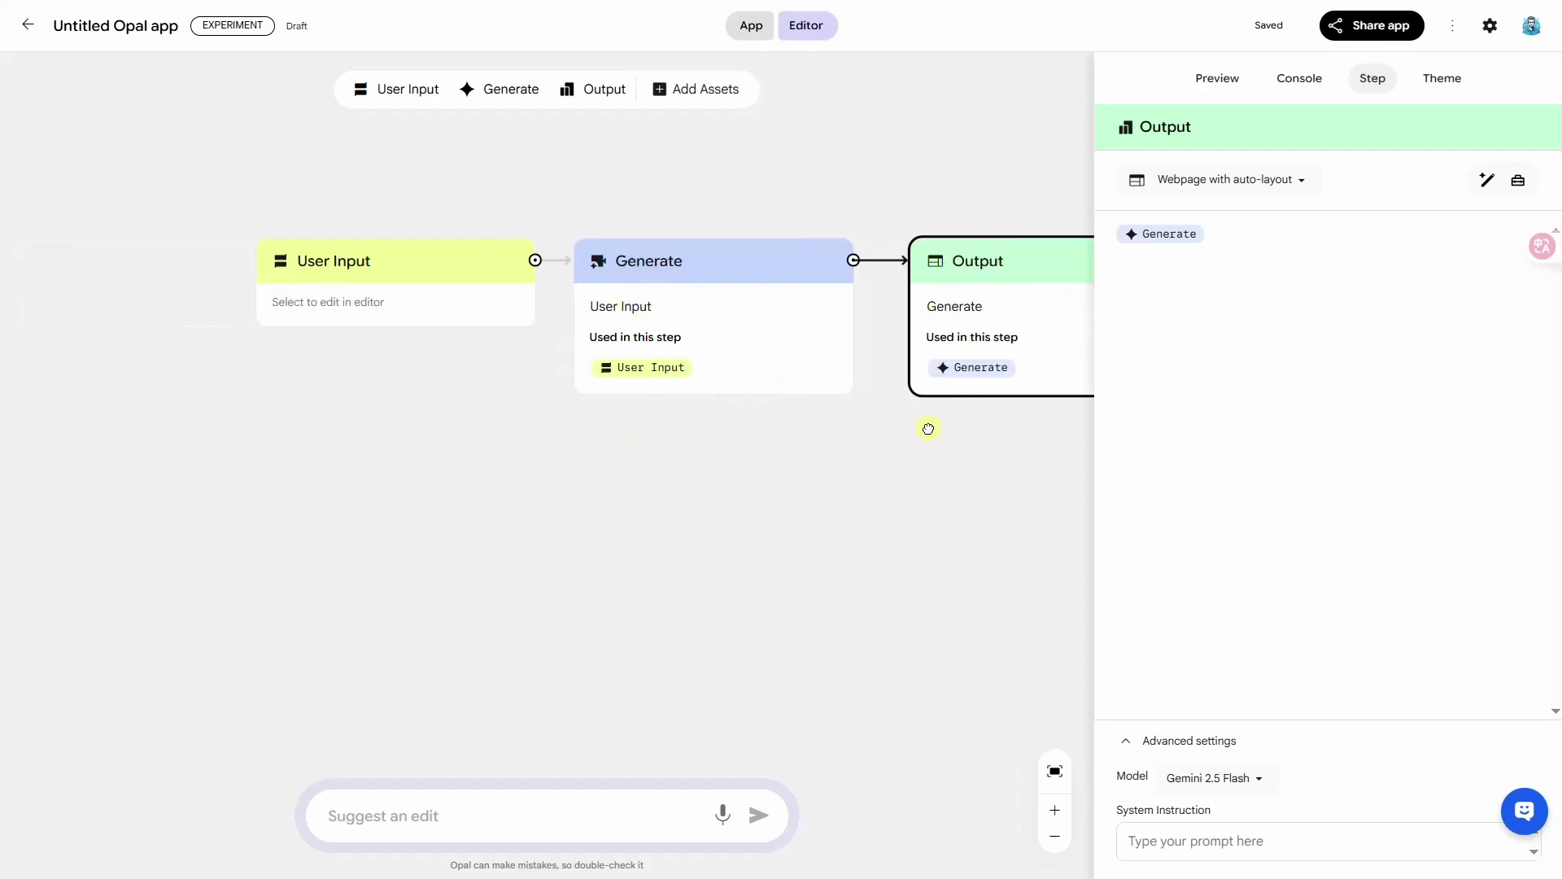
pyautogui.moveTo(411, 293); pyautogui.dragTo(149, 293)
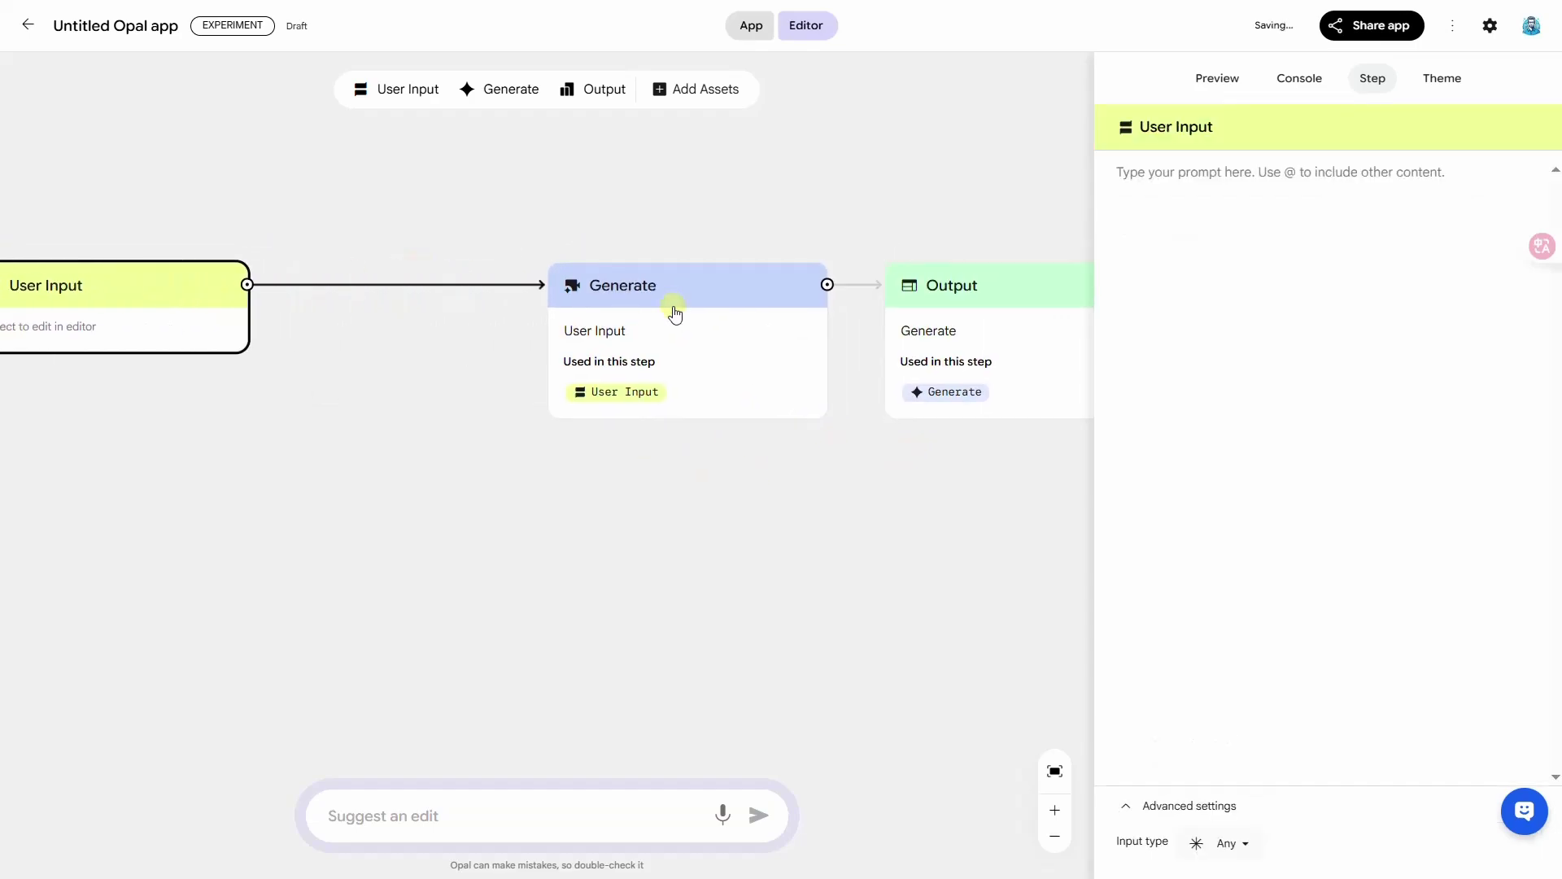
pyautogui.moveTo(651, 289); pyautogui.dragTo(516, 294)
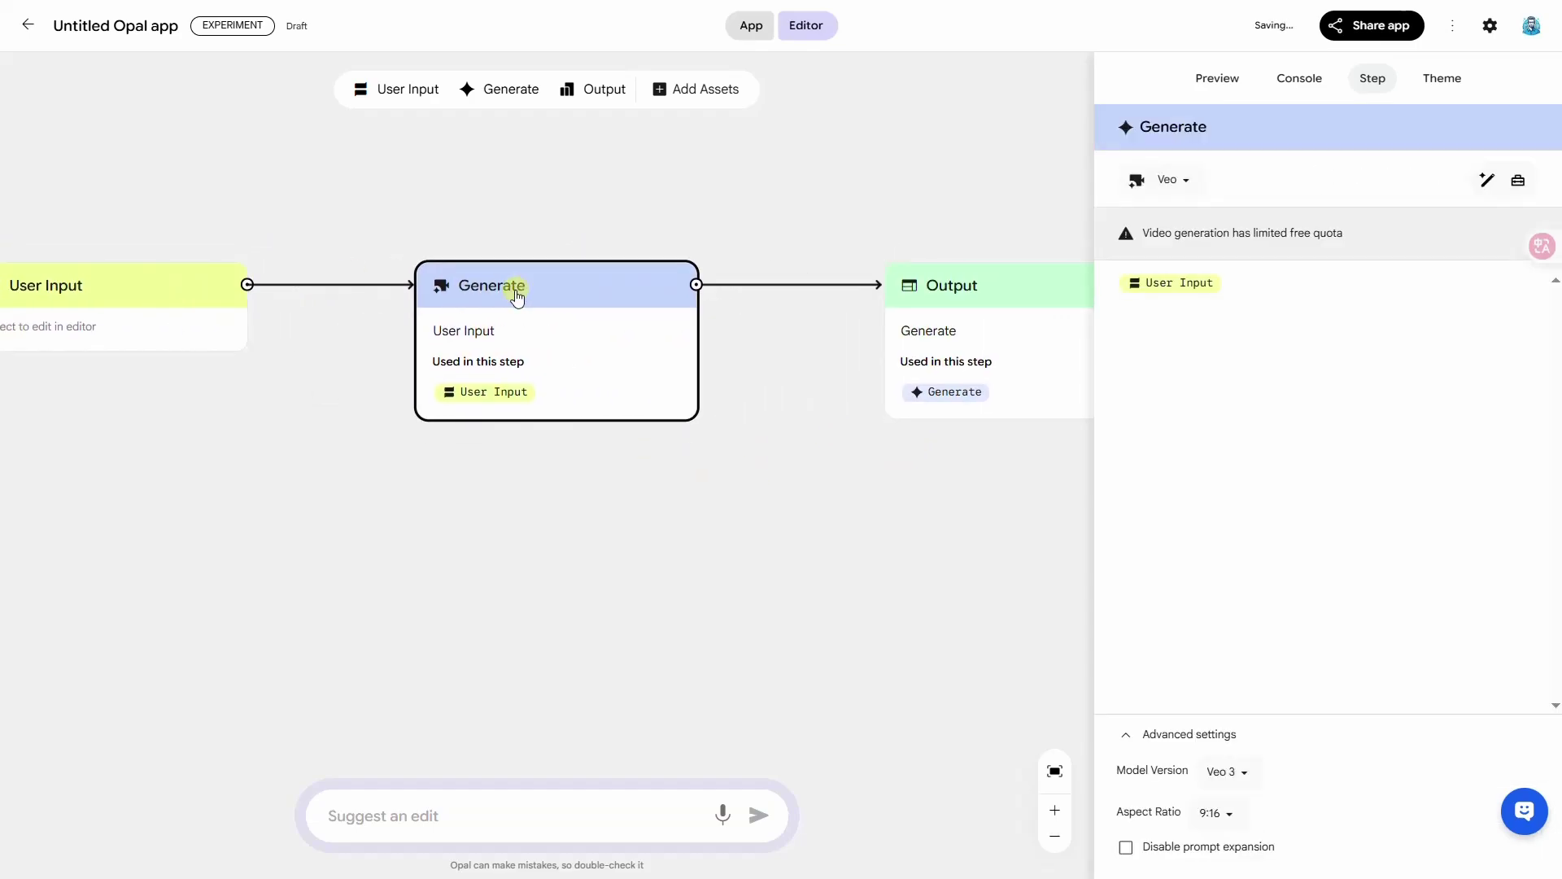
pyautogui.click(286, 454)
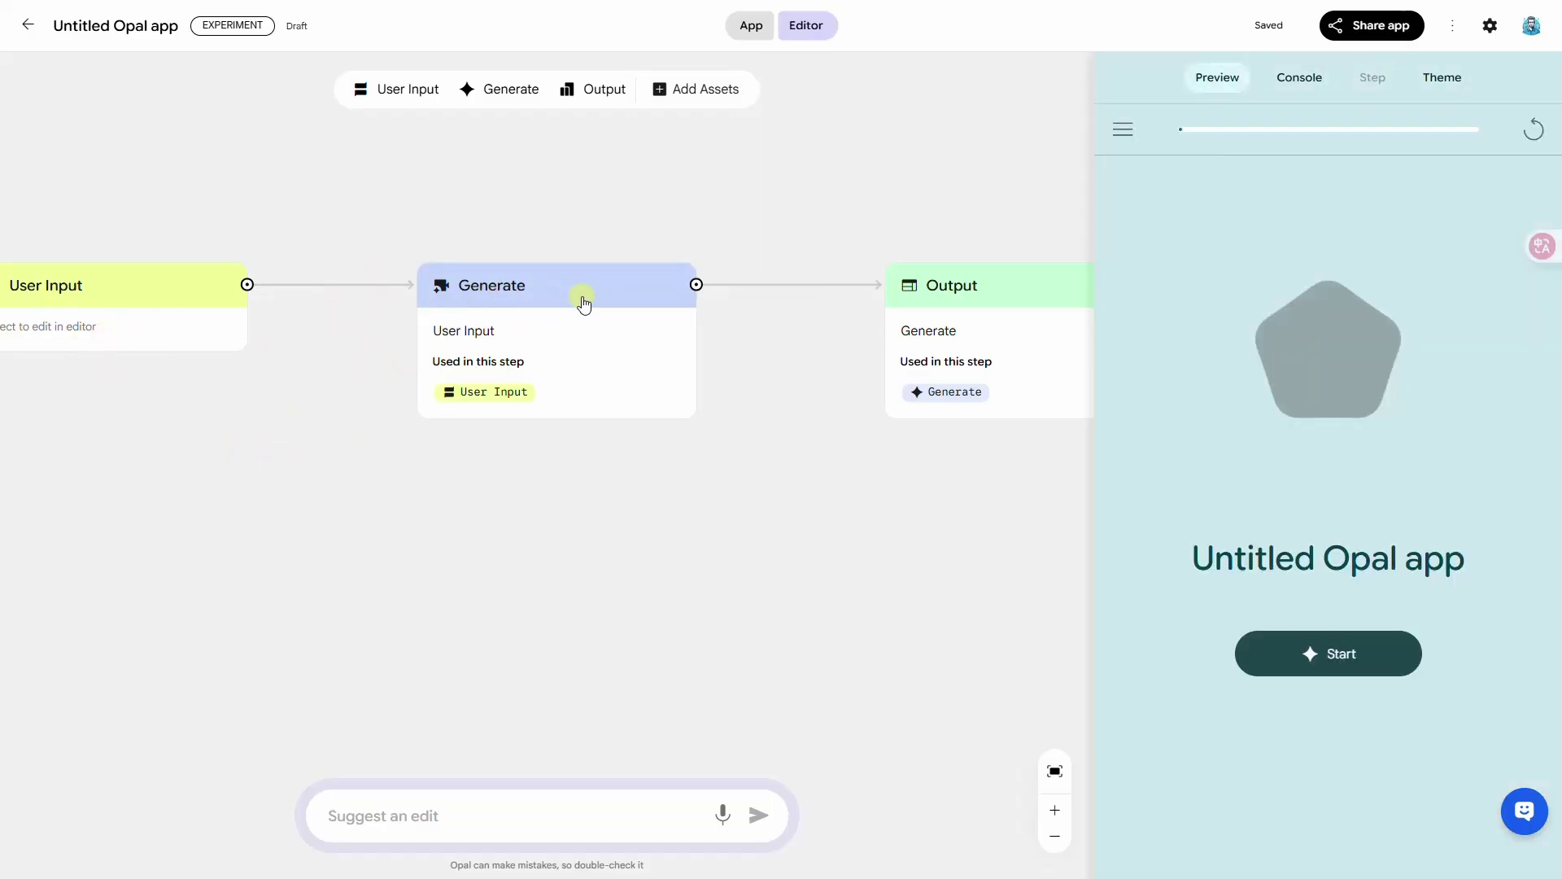
pyautogui.moveTo(584, 293); pyautogui.dragTo(490, 293)
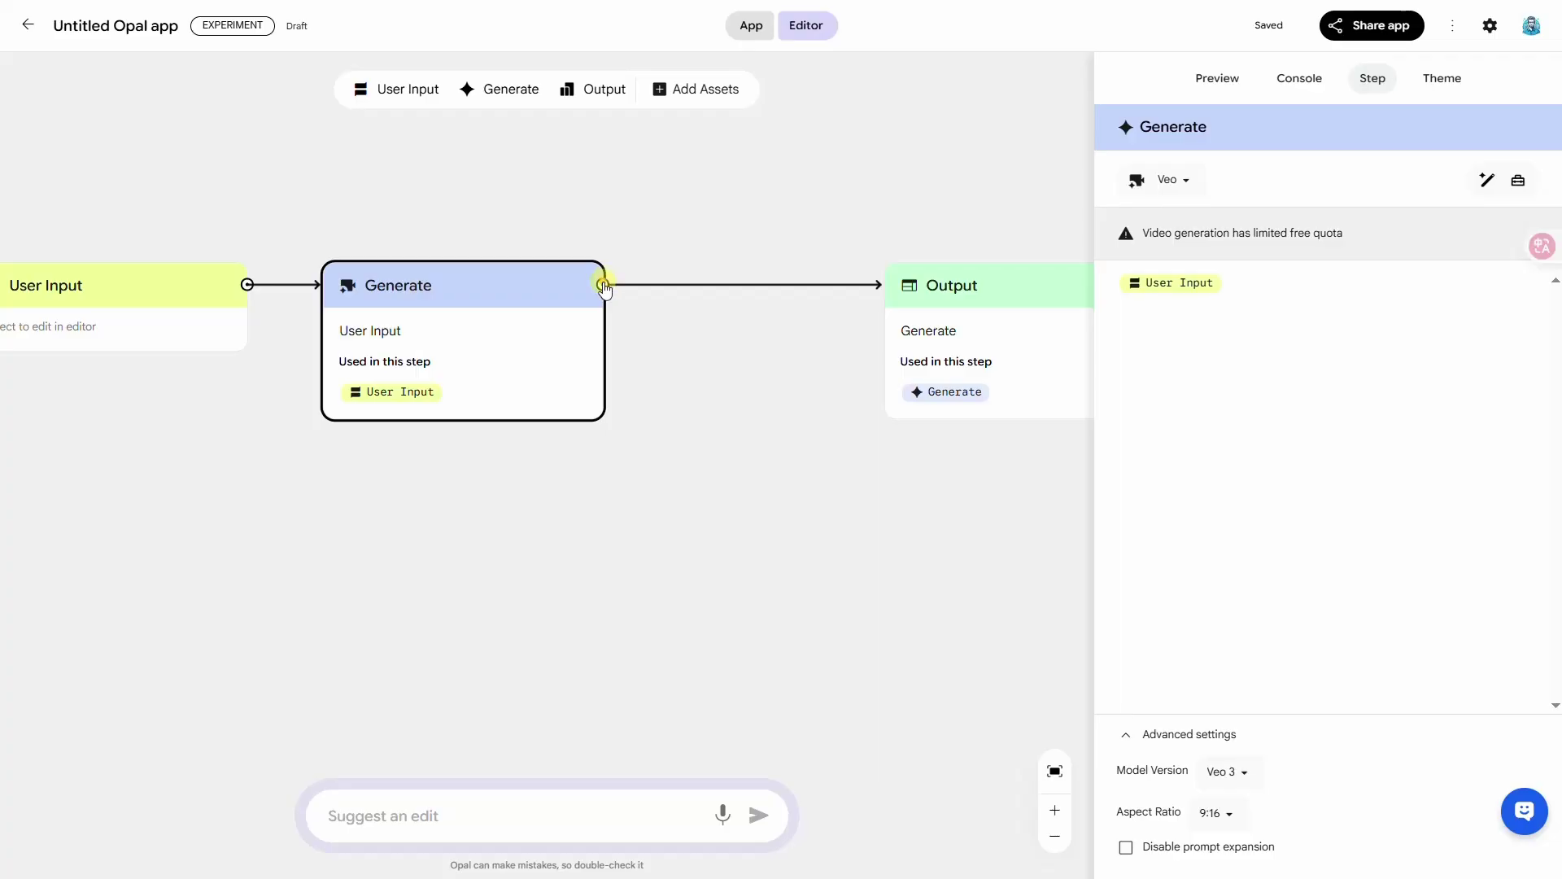
# - Add a second Generate step linked after the first one and set its model to Veo
pyautogui.click(603, 284)
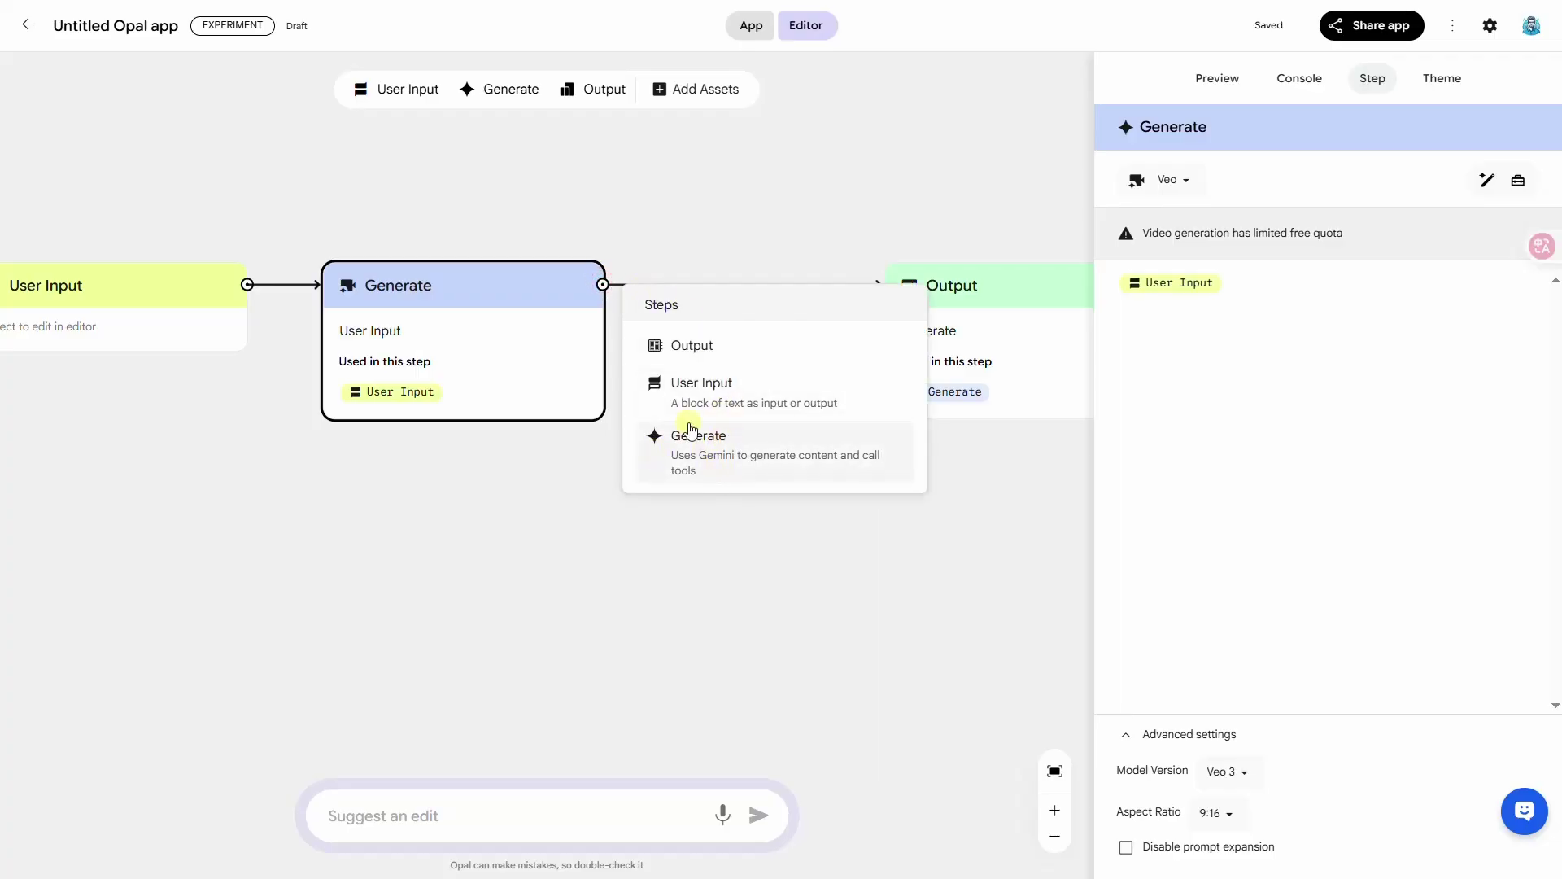
pyautogui.click(690, 432)
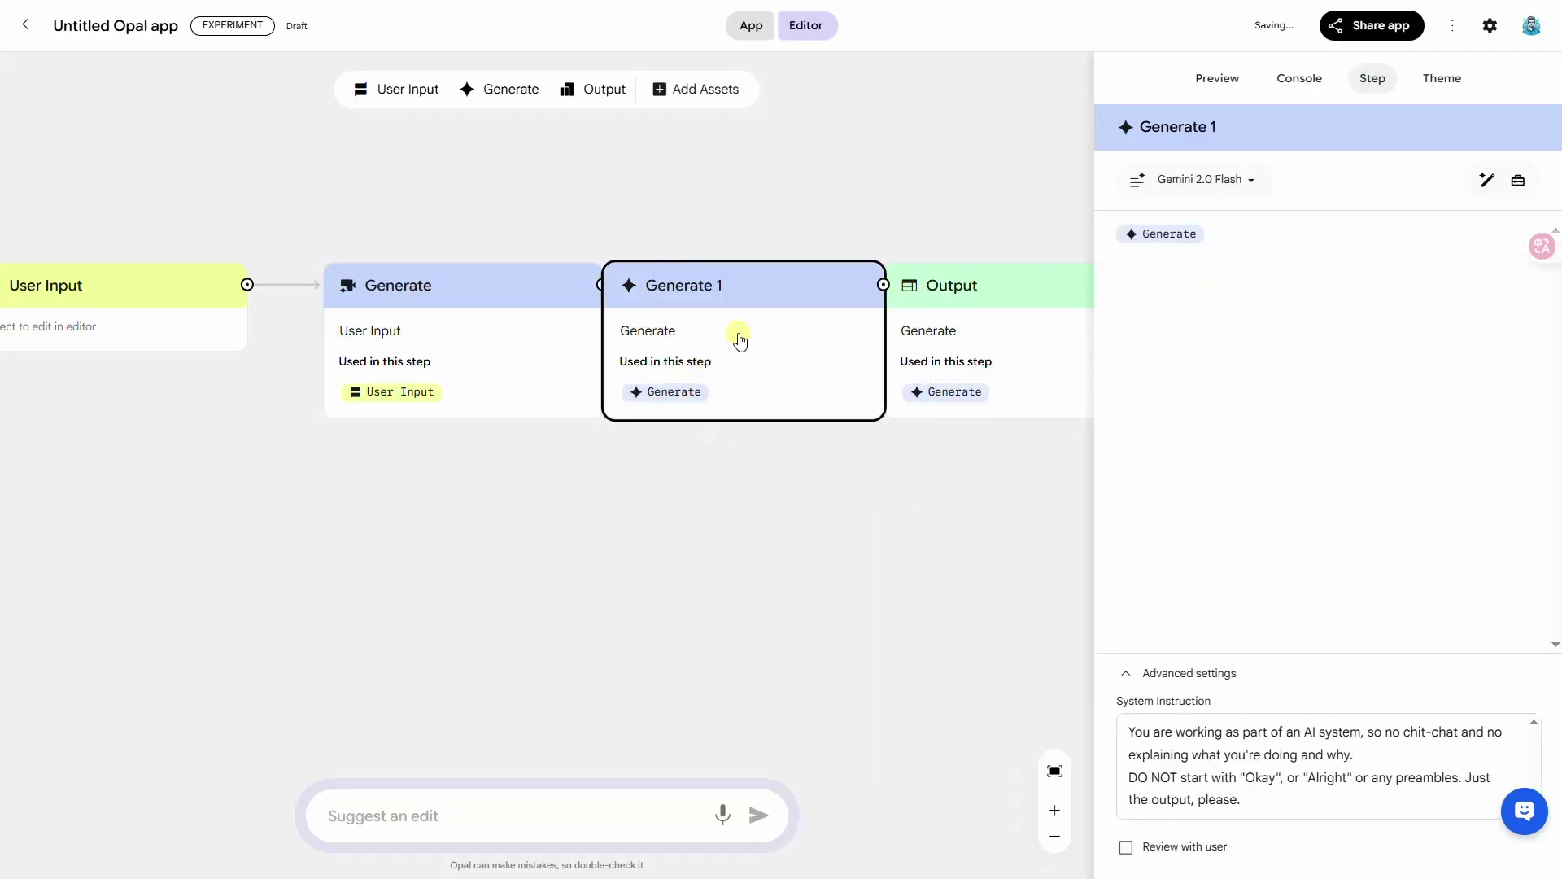
pyautogui.click(1169, 176)
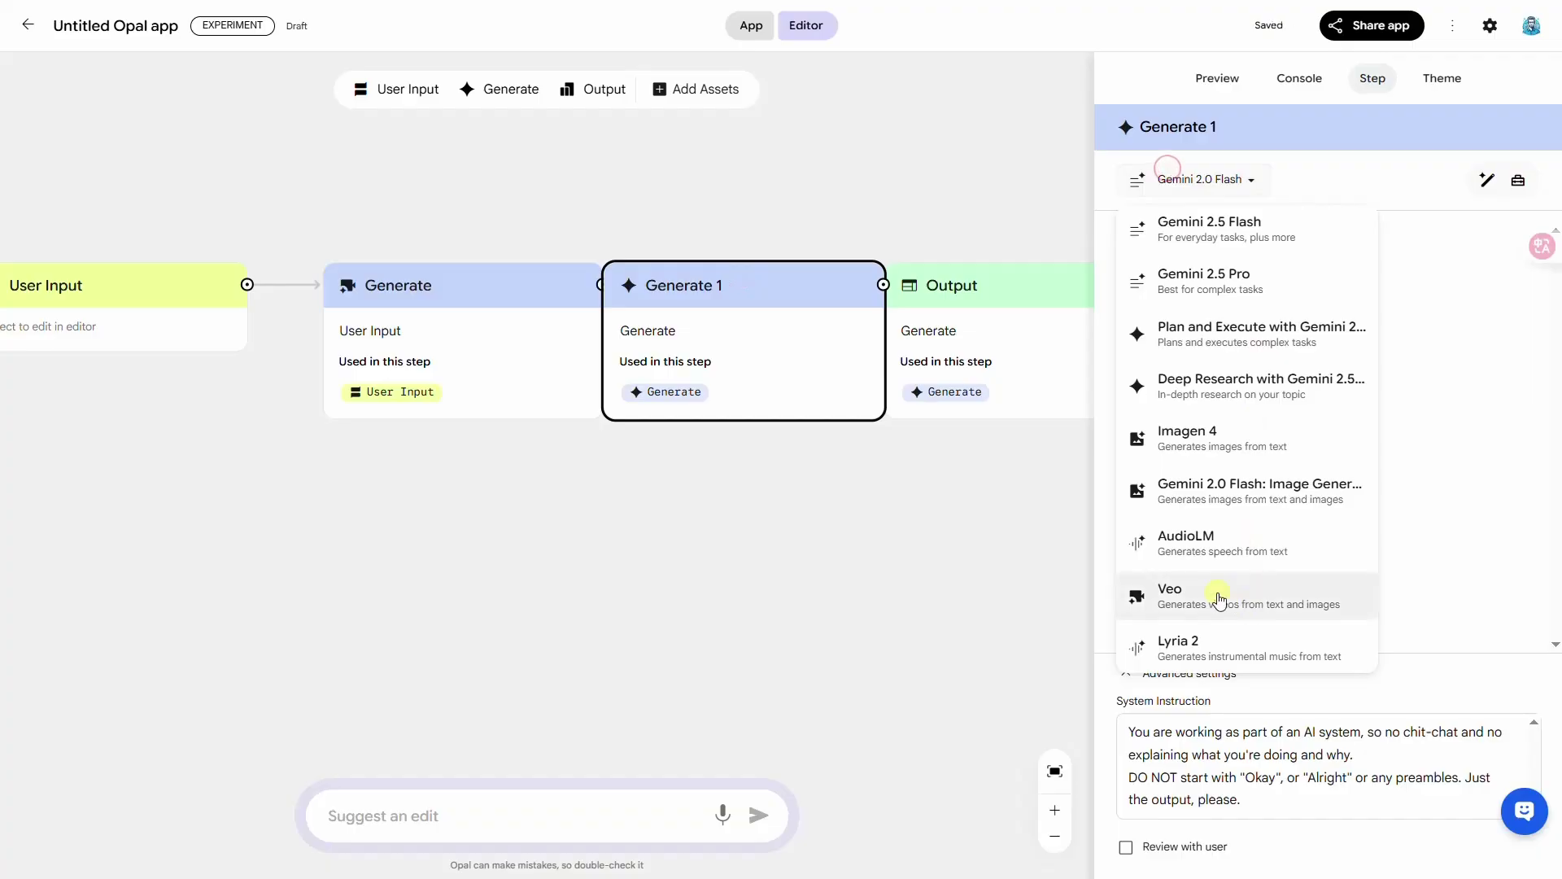
pyautogui.click(1218, 598)
# - Space out the workflow by moving the first Generate node and the Output node away from Generate 1
pyautogui.click(486, 346)
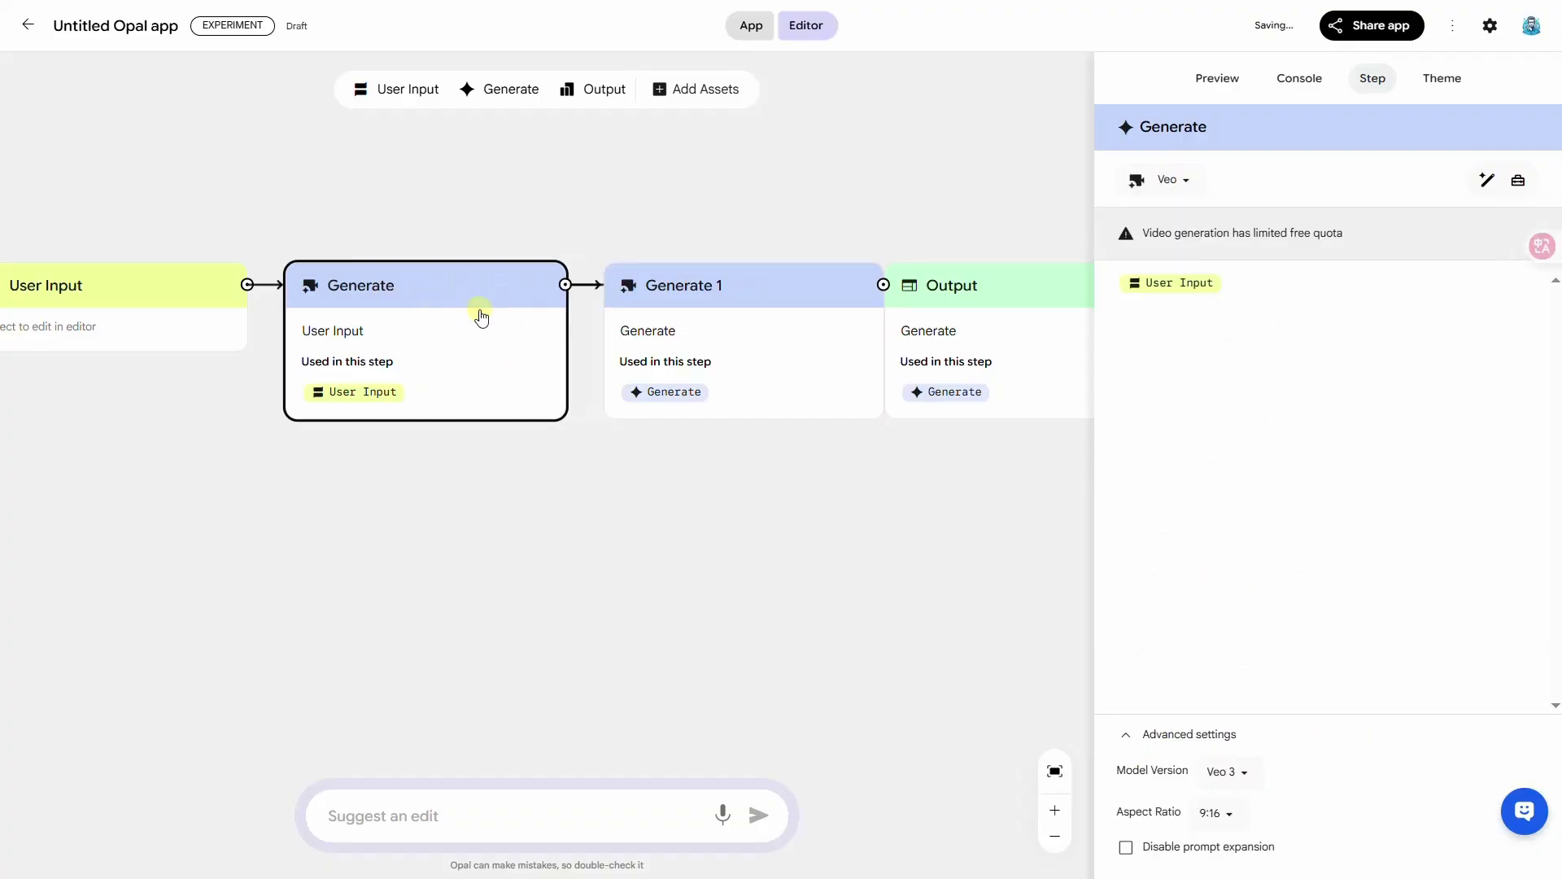
pyautogui.click(709, 301)
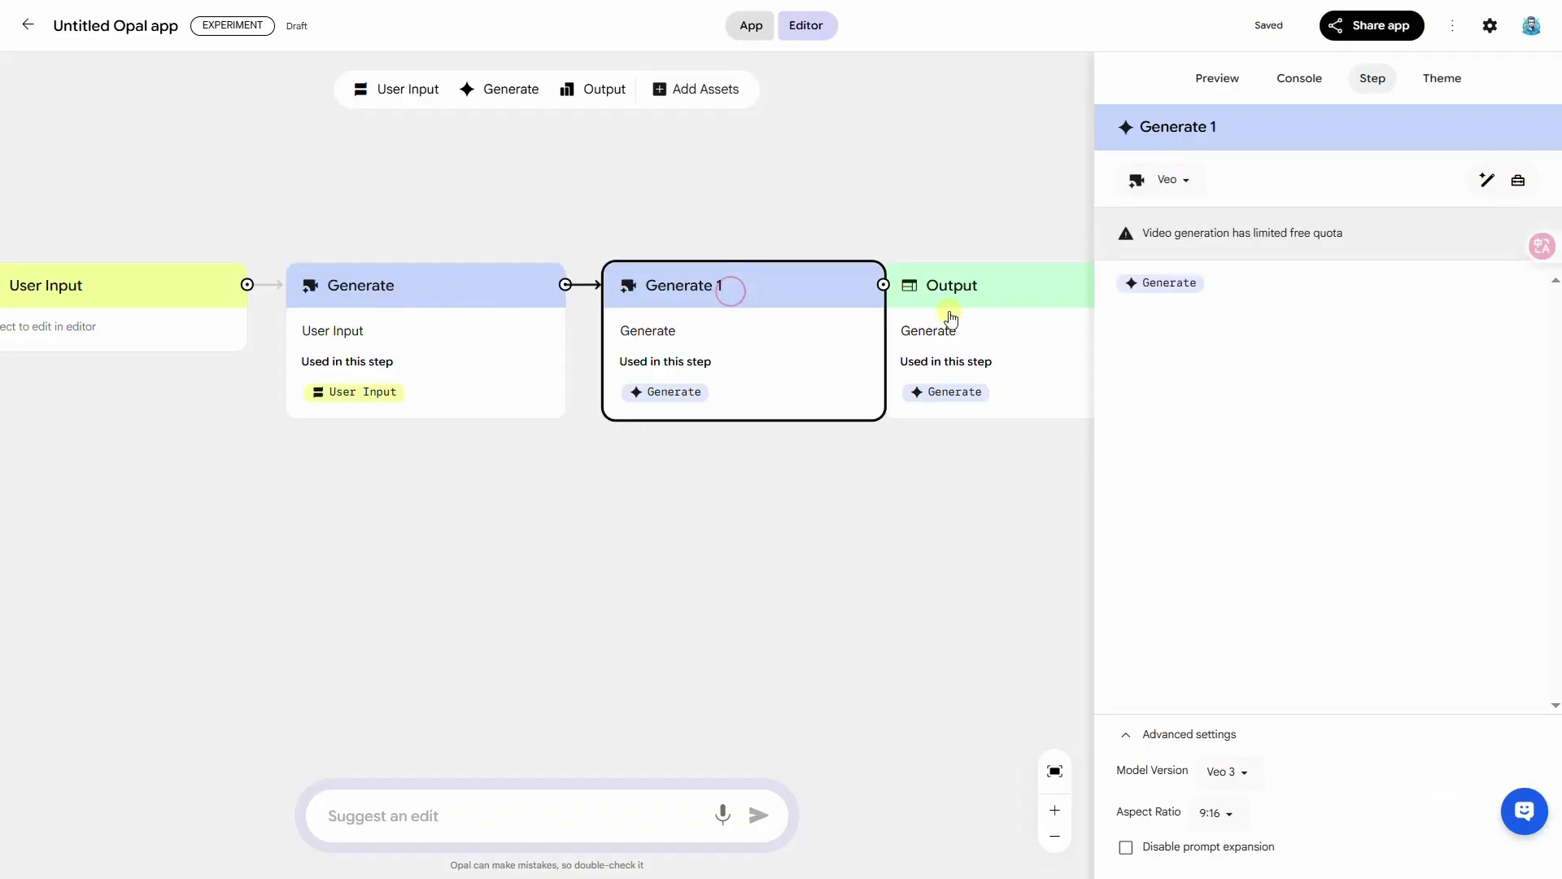
pyautogui.moveTo(988, 308); pyautogui.dragTo(1041, 307)
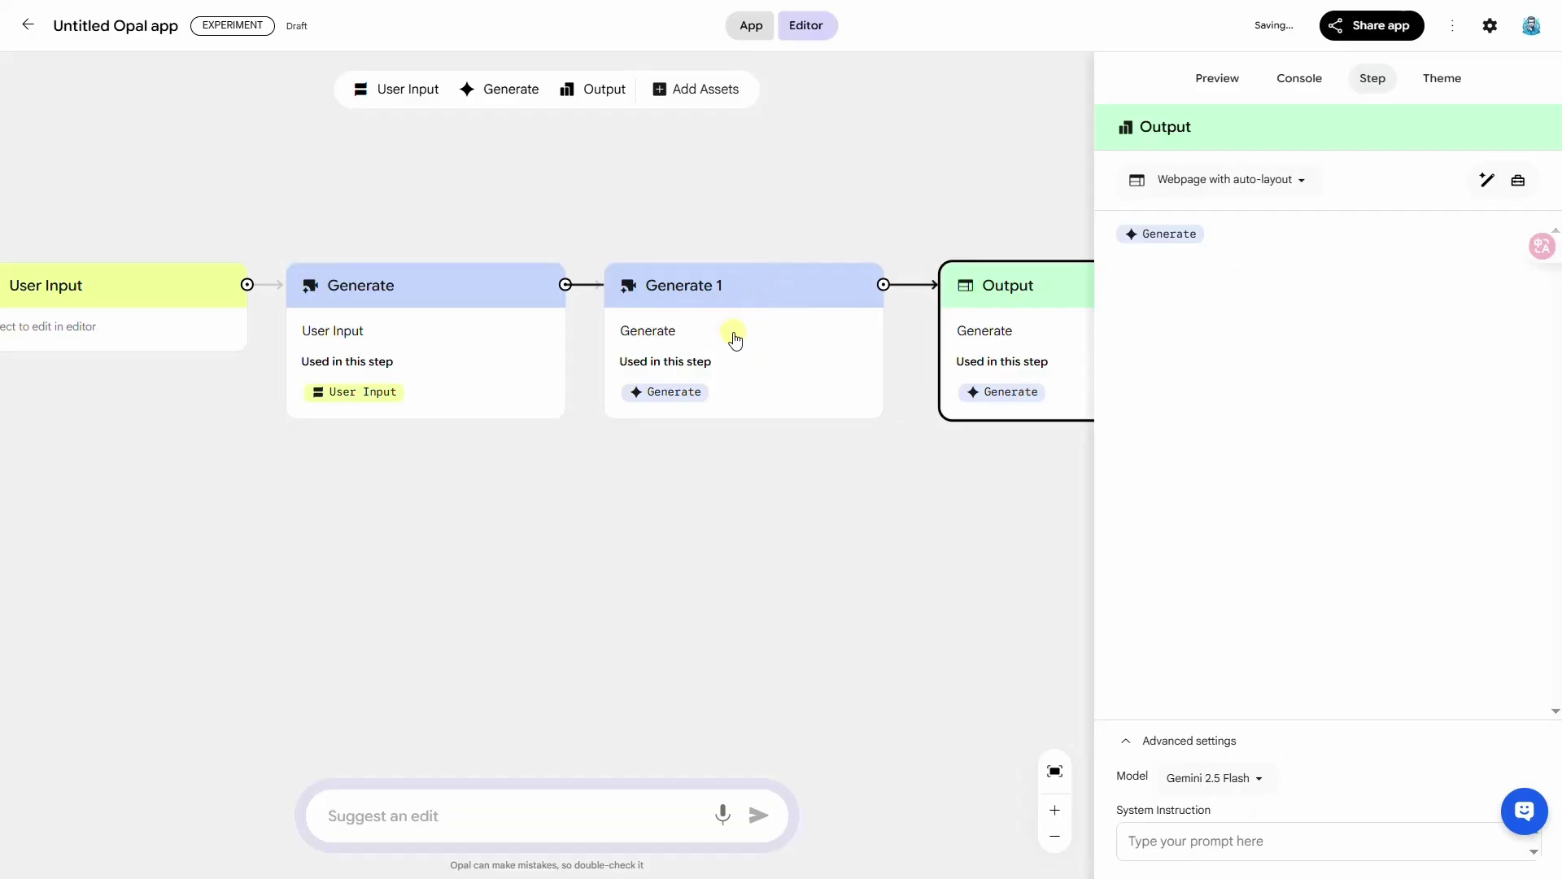
# - Examine the Create Prompt step's instruction and available tools, and the Generate Video step's prompt and Veo model versions
pyautogui.click(103, 301)
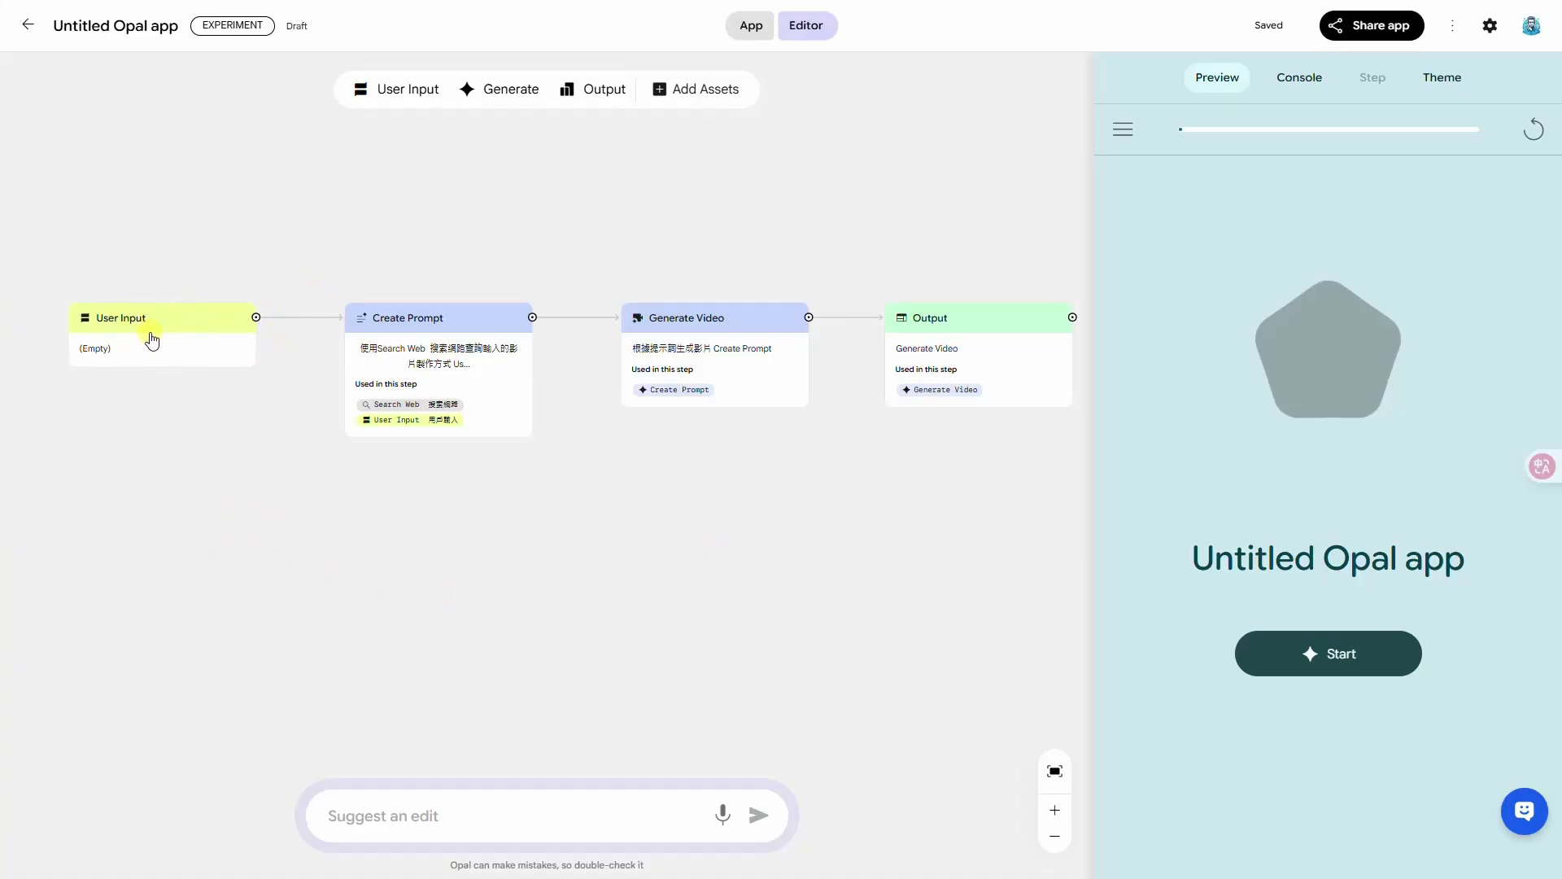
pyautogui.click(499, 337)
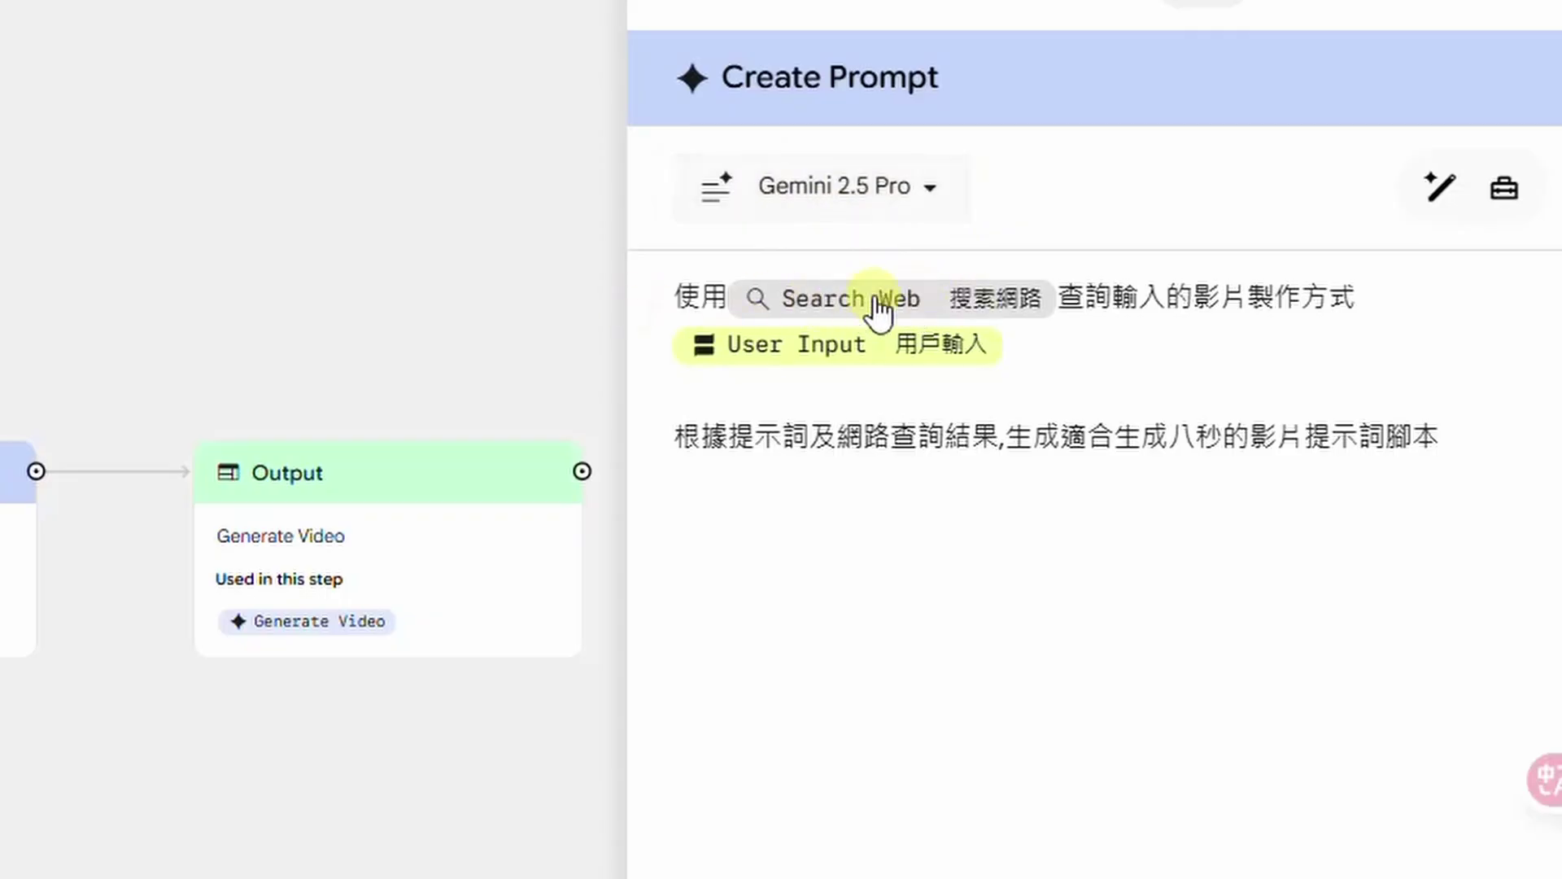
pyautogui.click(1505, 192)
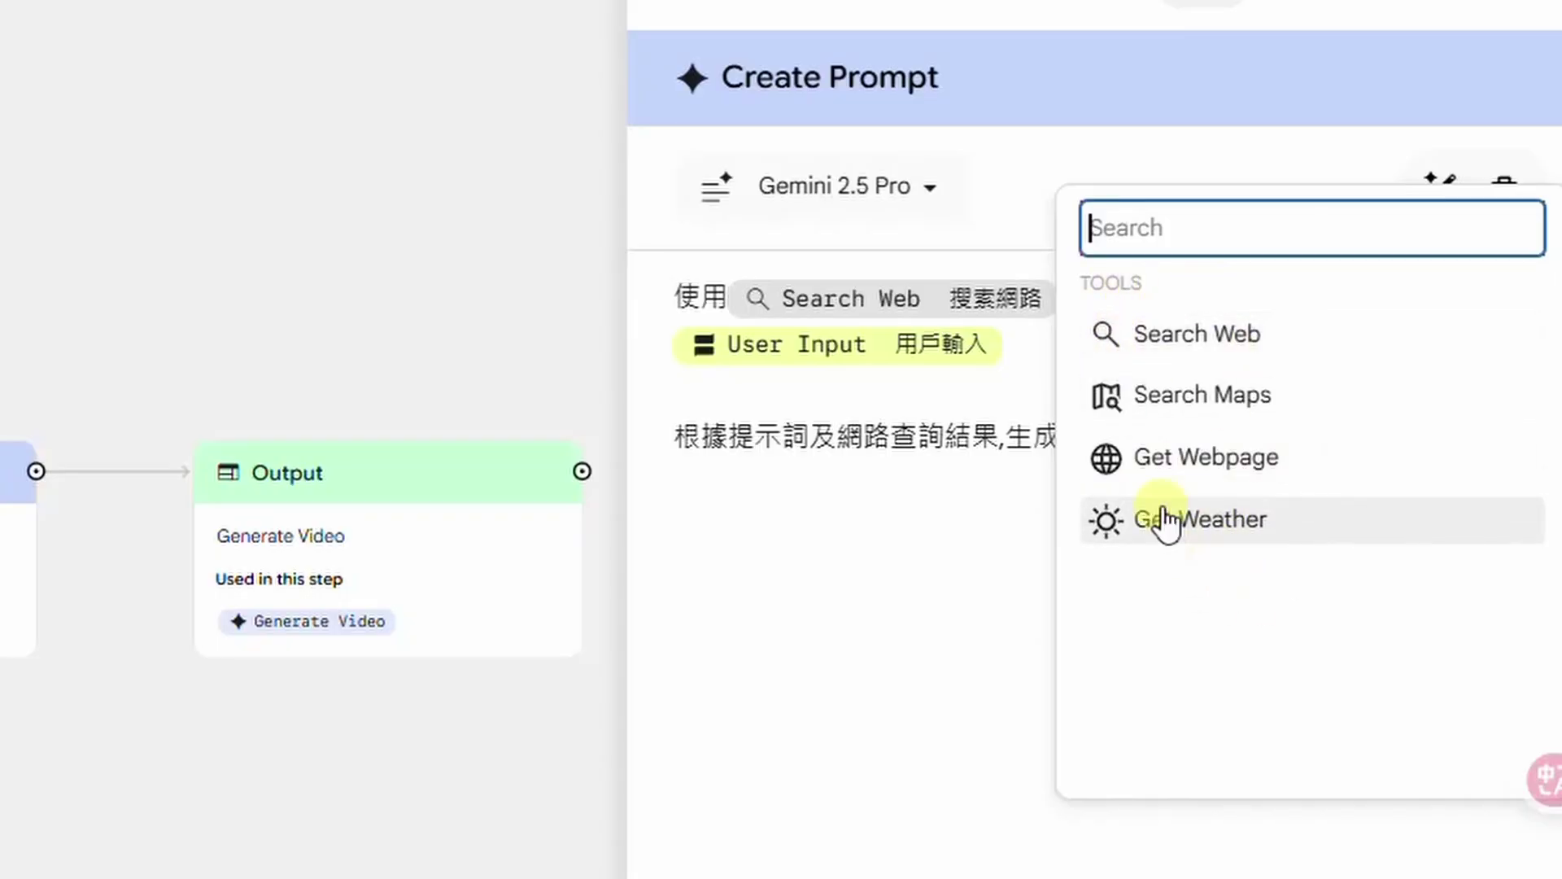
pyautogui.click(900, 453)
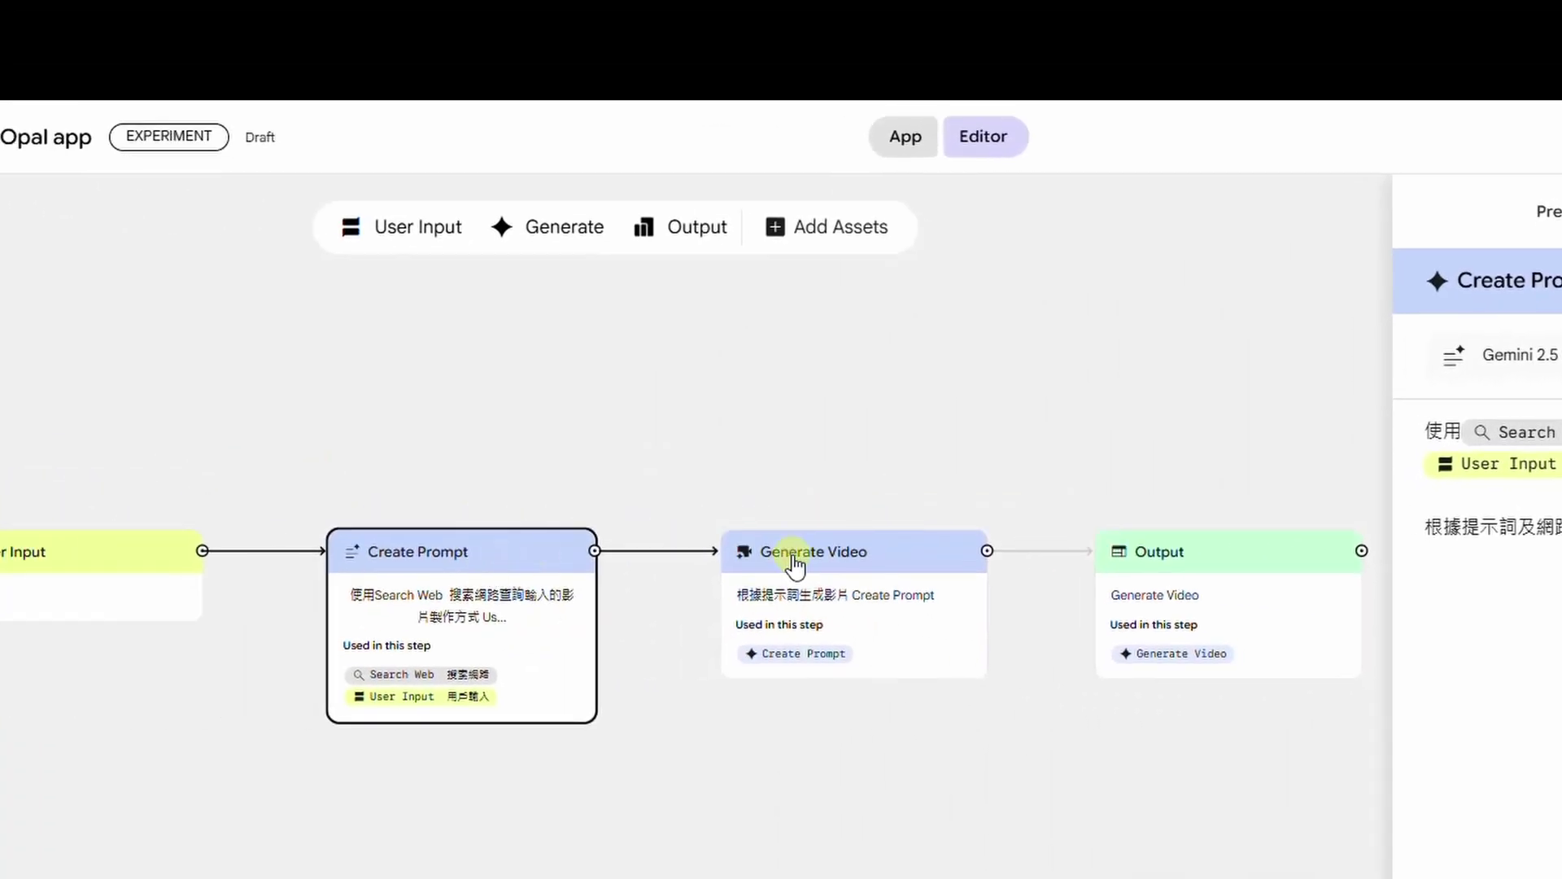
pyautogui.click(795, 561)
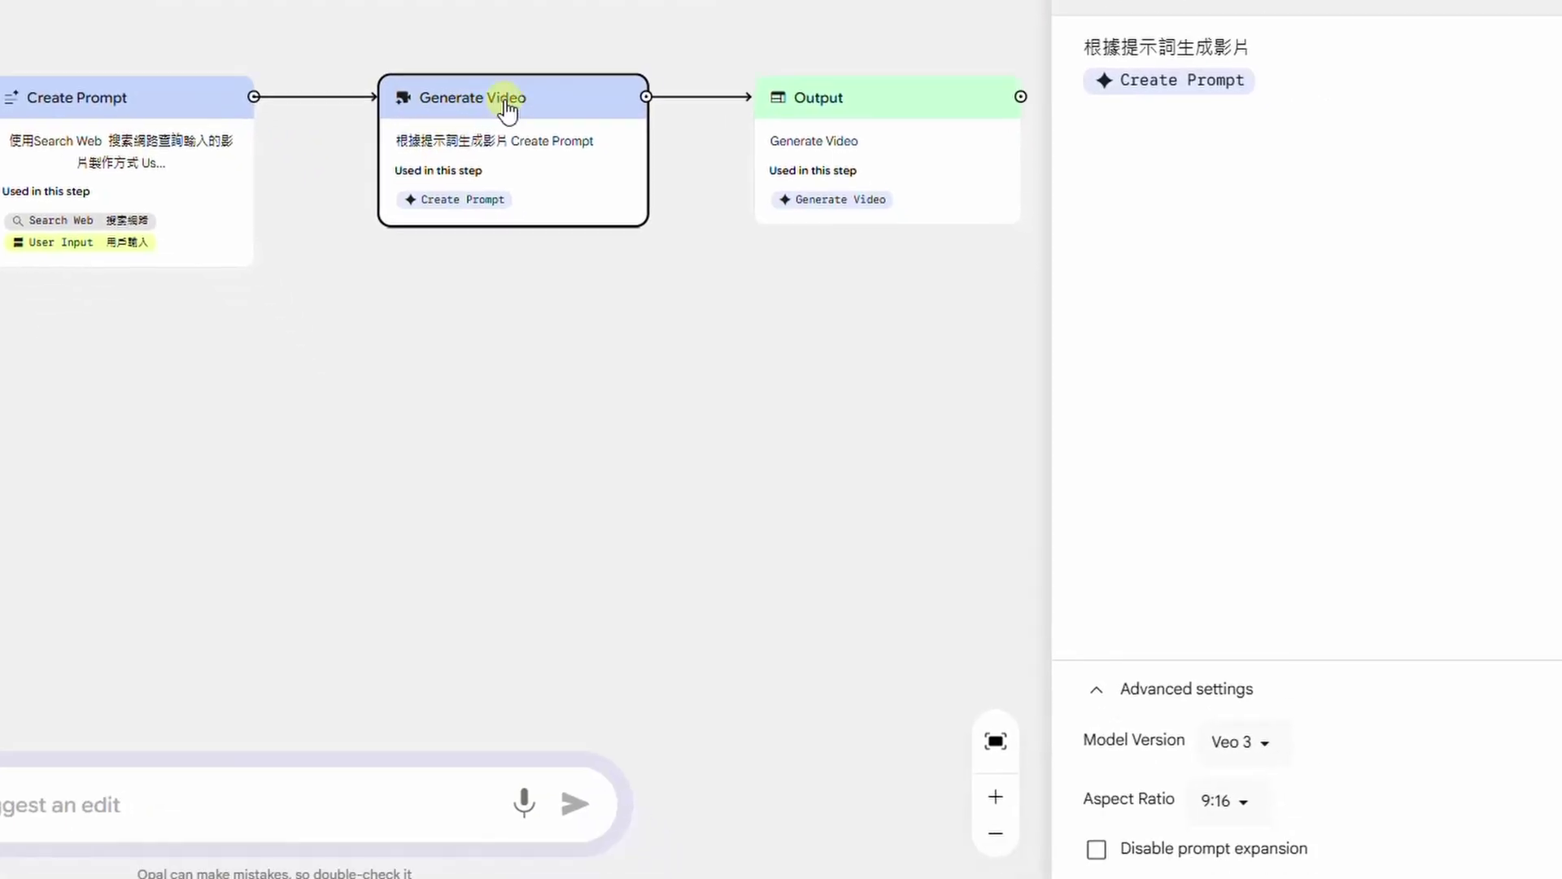
pyautogui.click(1238, 744)
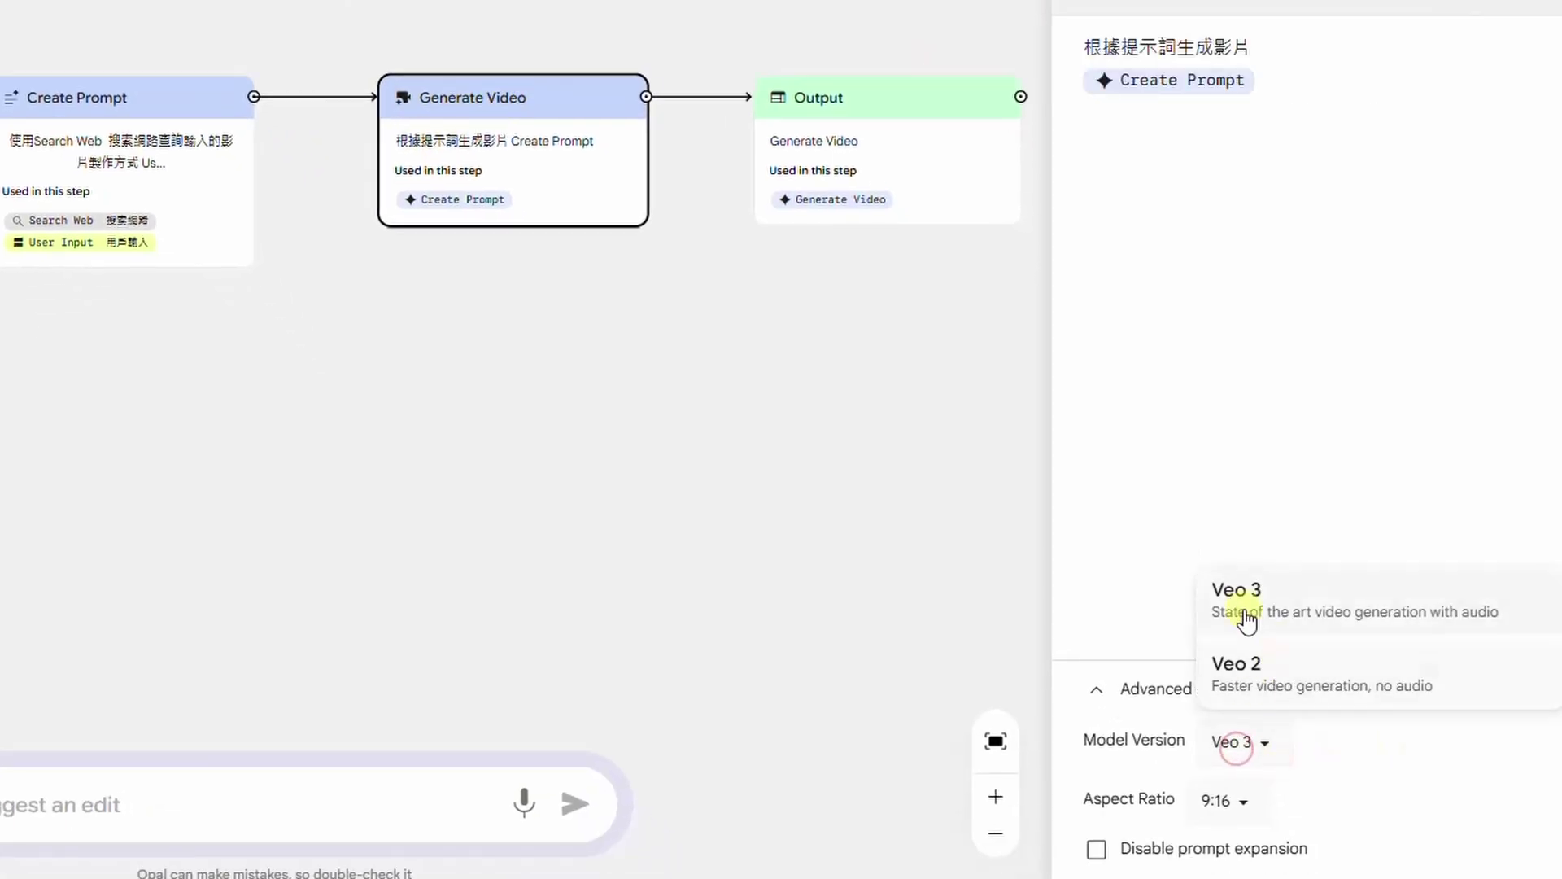
pyautogui.click(1300, 388)
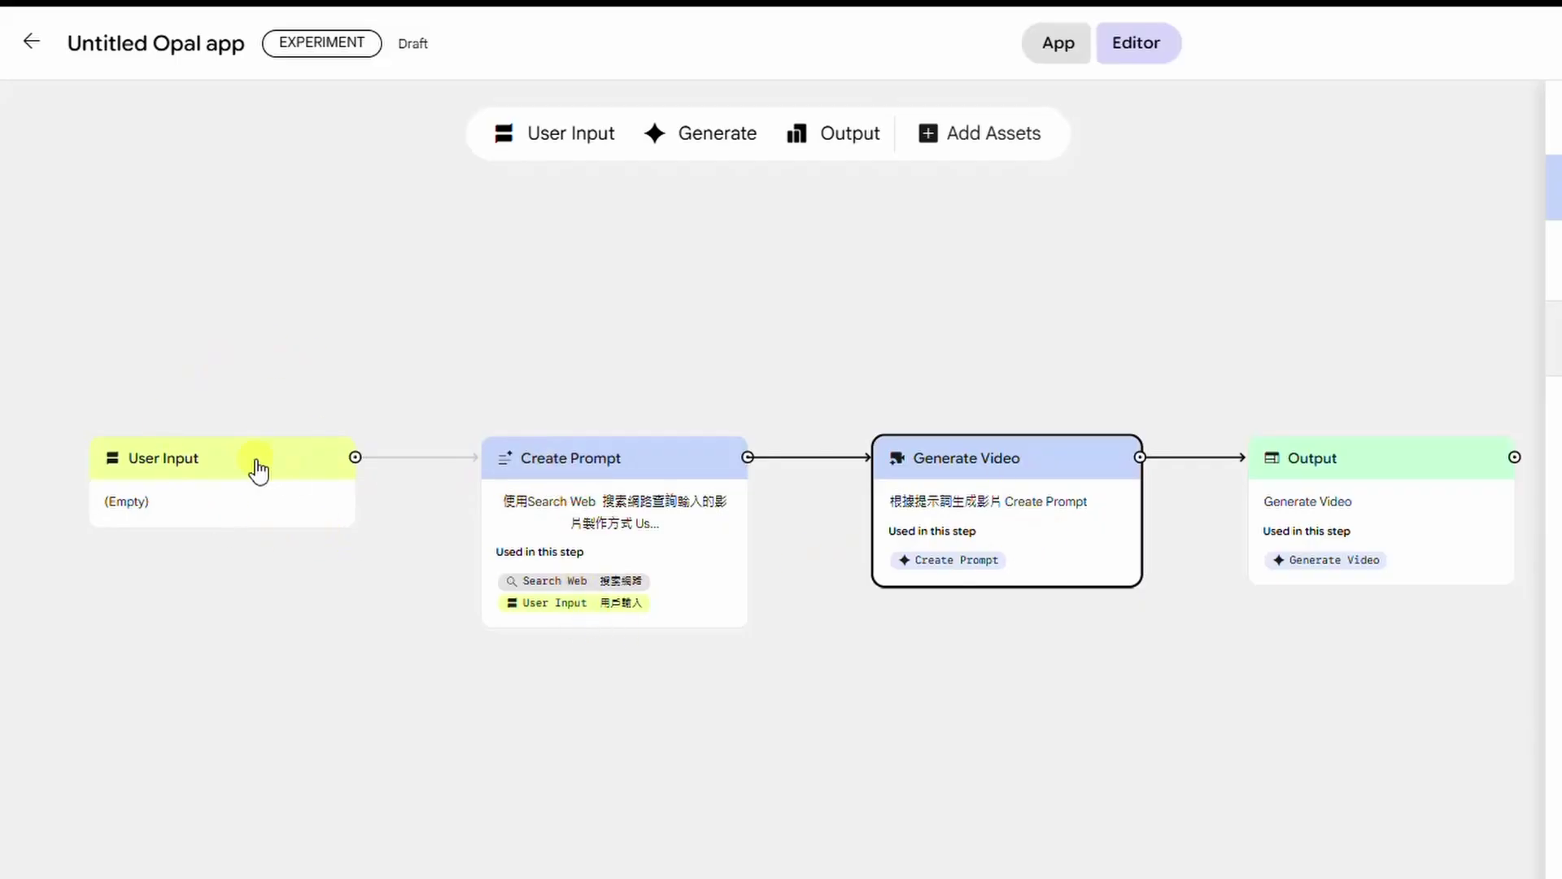
pyautogui.moveTo(355, 456); pyautogui.dragTo(405, 369)
pyautogui.click(364, 754)
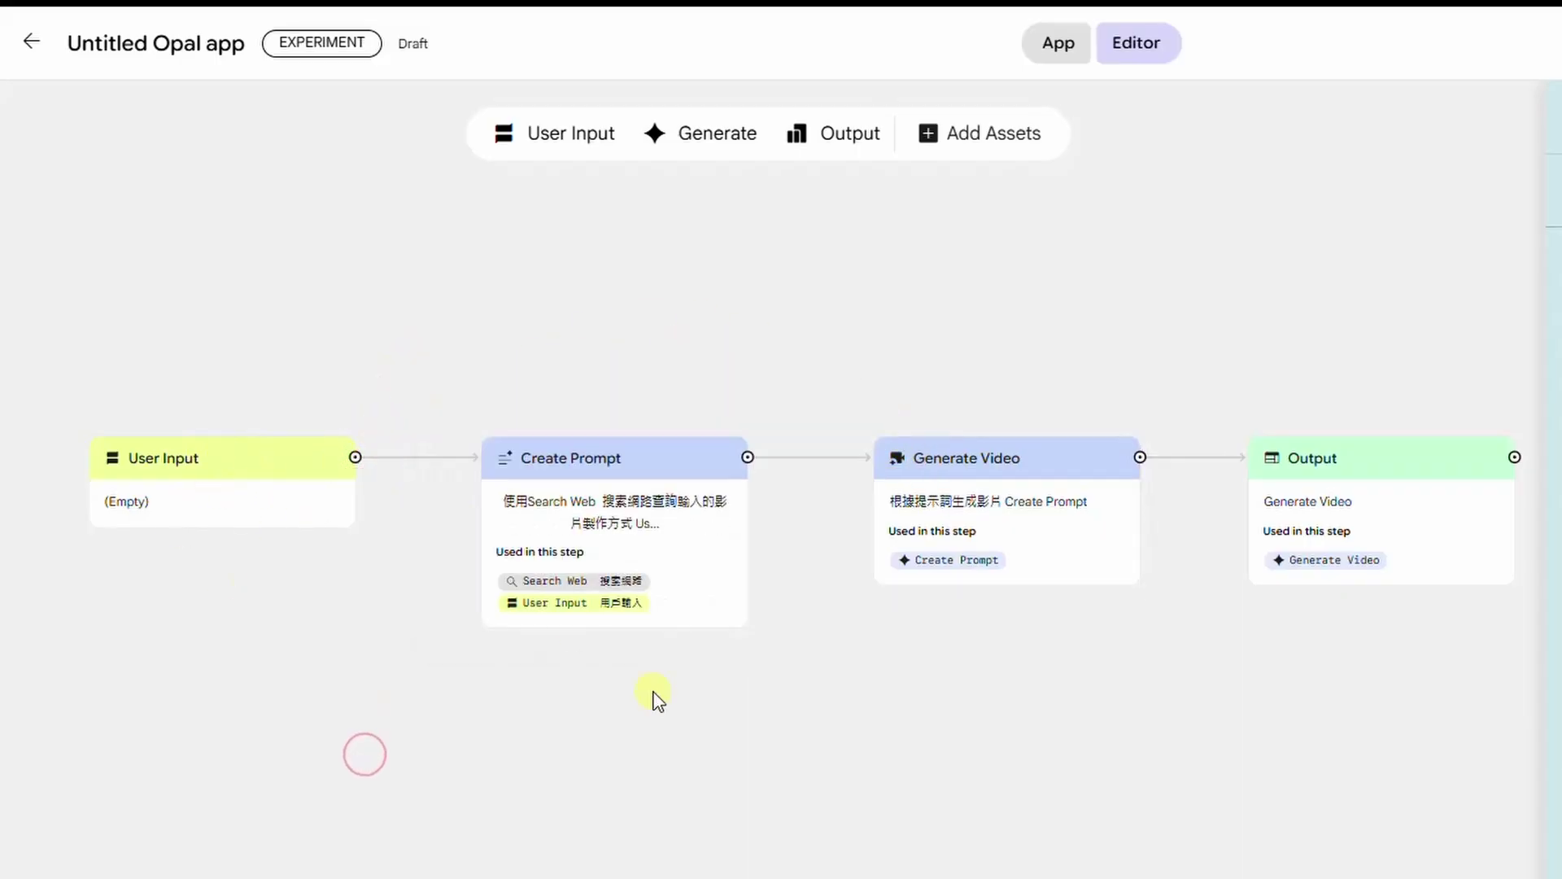
pyautogui.click(826, 784)
pyautogui.click(968, 482)
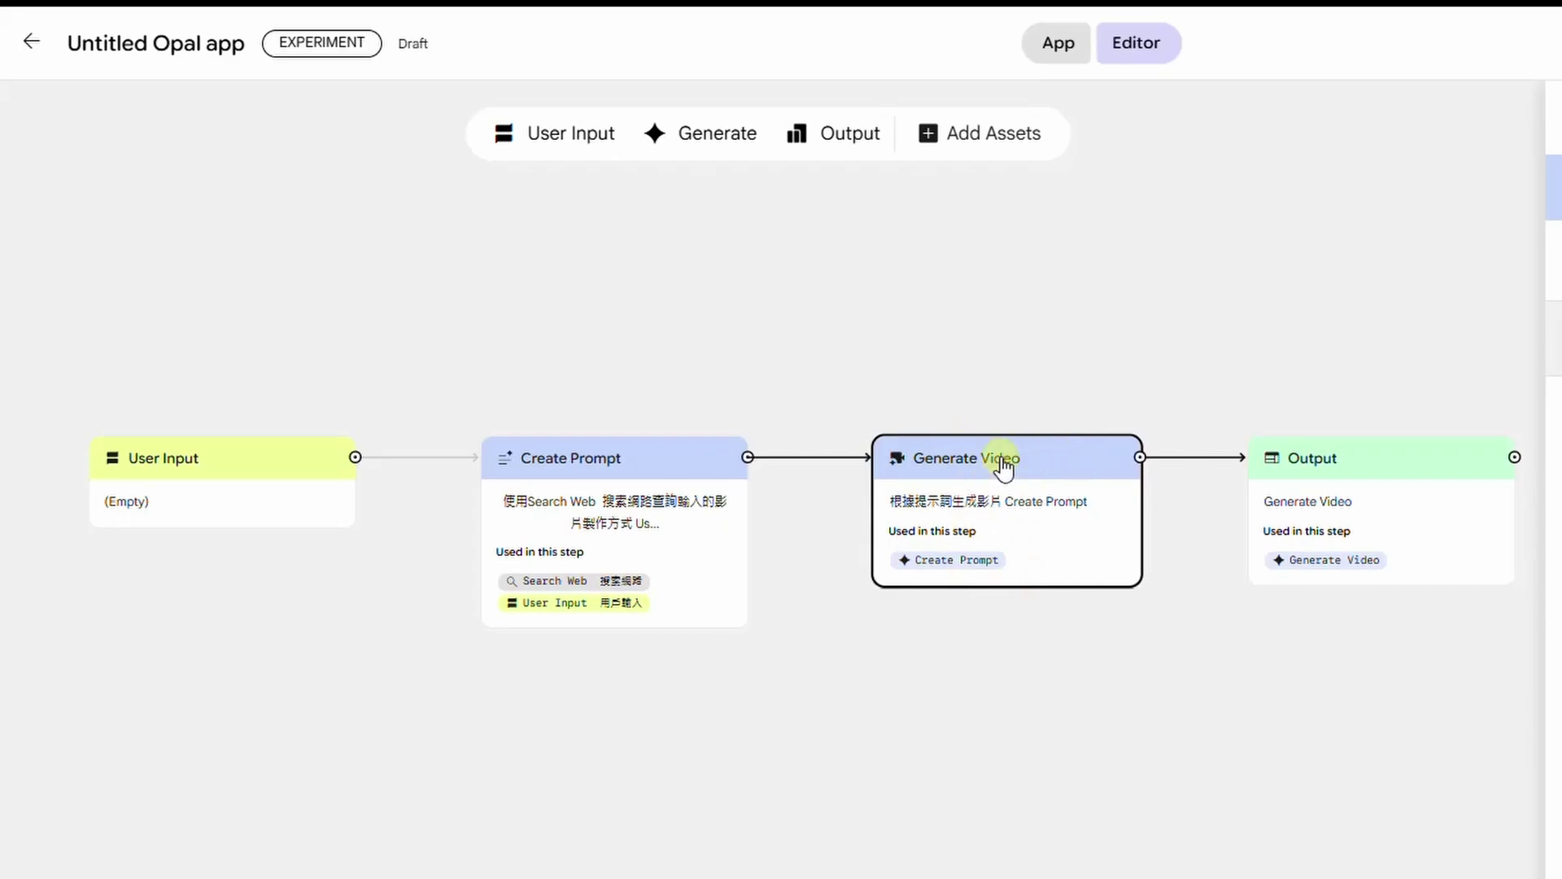
# - Set the Output step's display format to Manual layout so the generated video is shown exactly as provided
pyautogui.click(1359, 482)
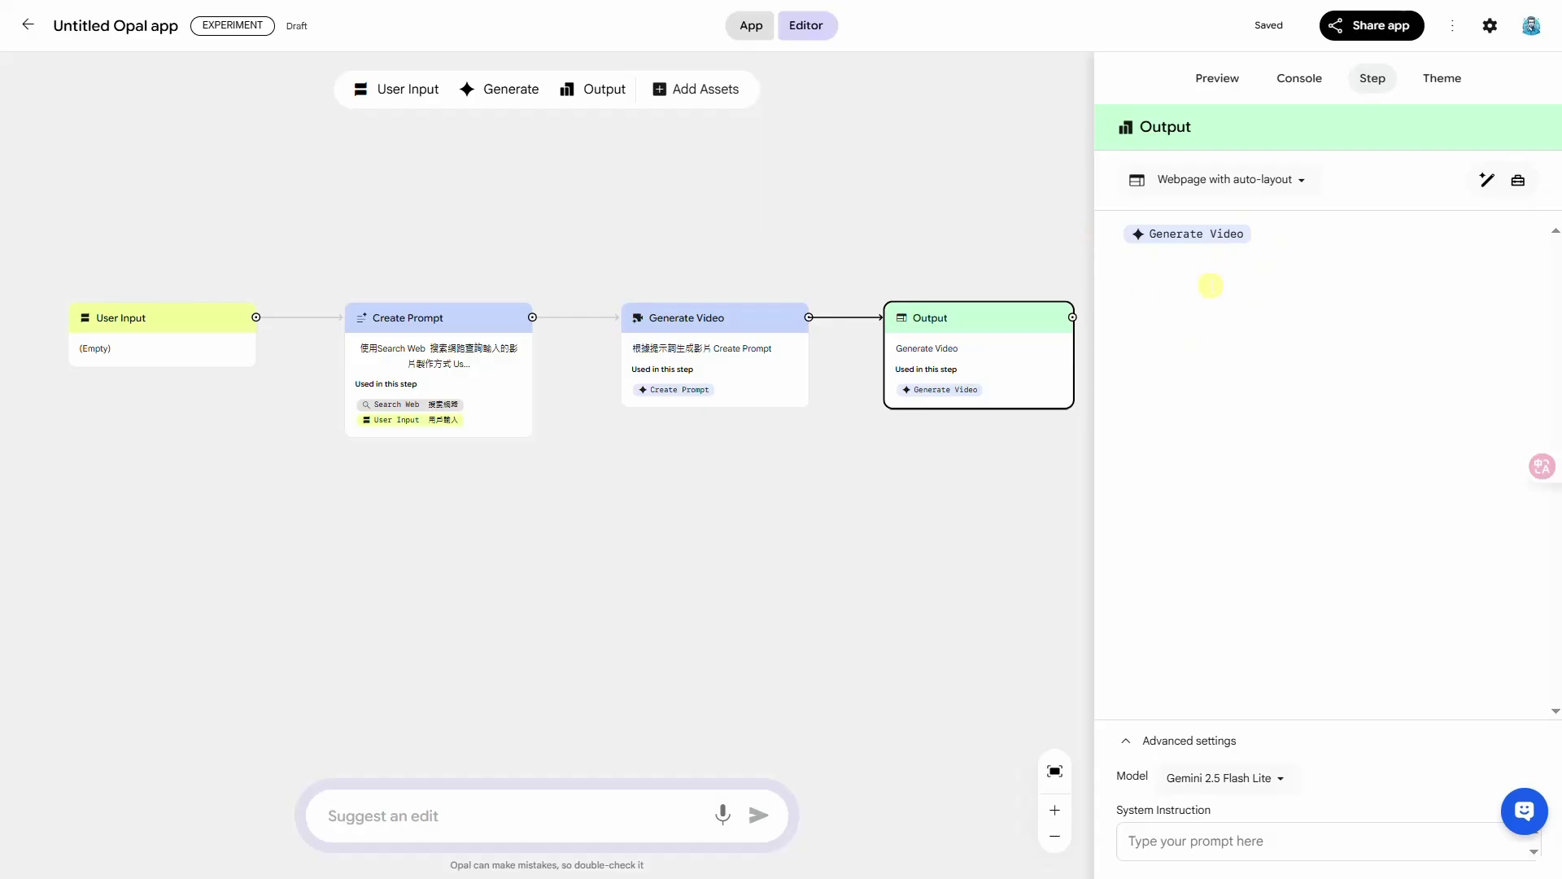
pyautogui.click(1273, 182)
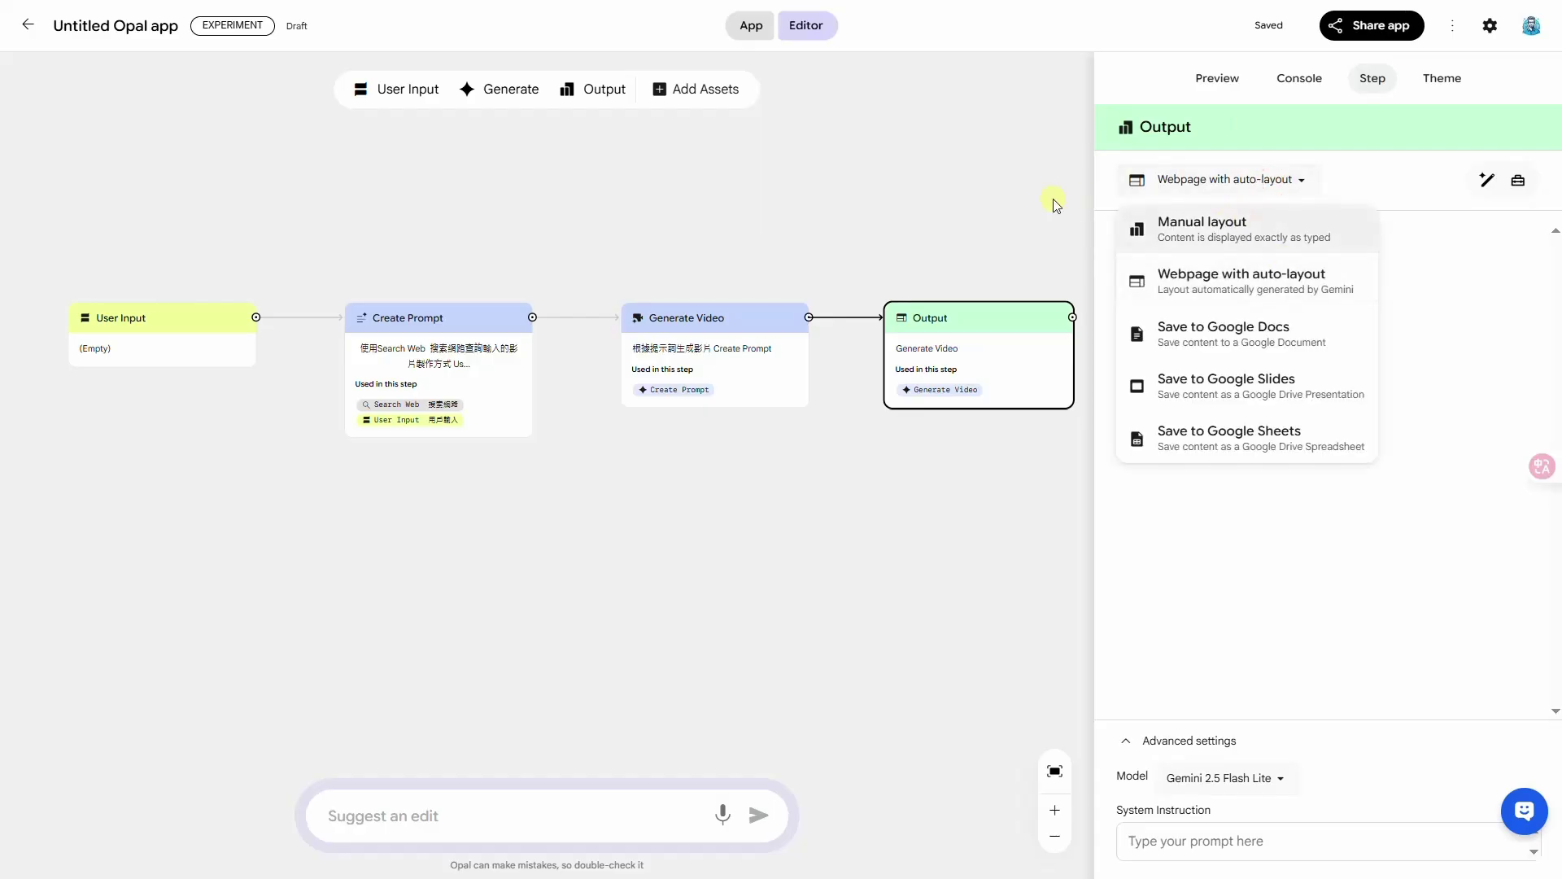
pyautogui.click(1207, 232)
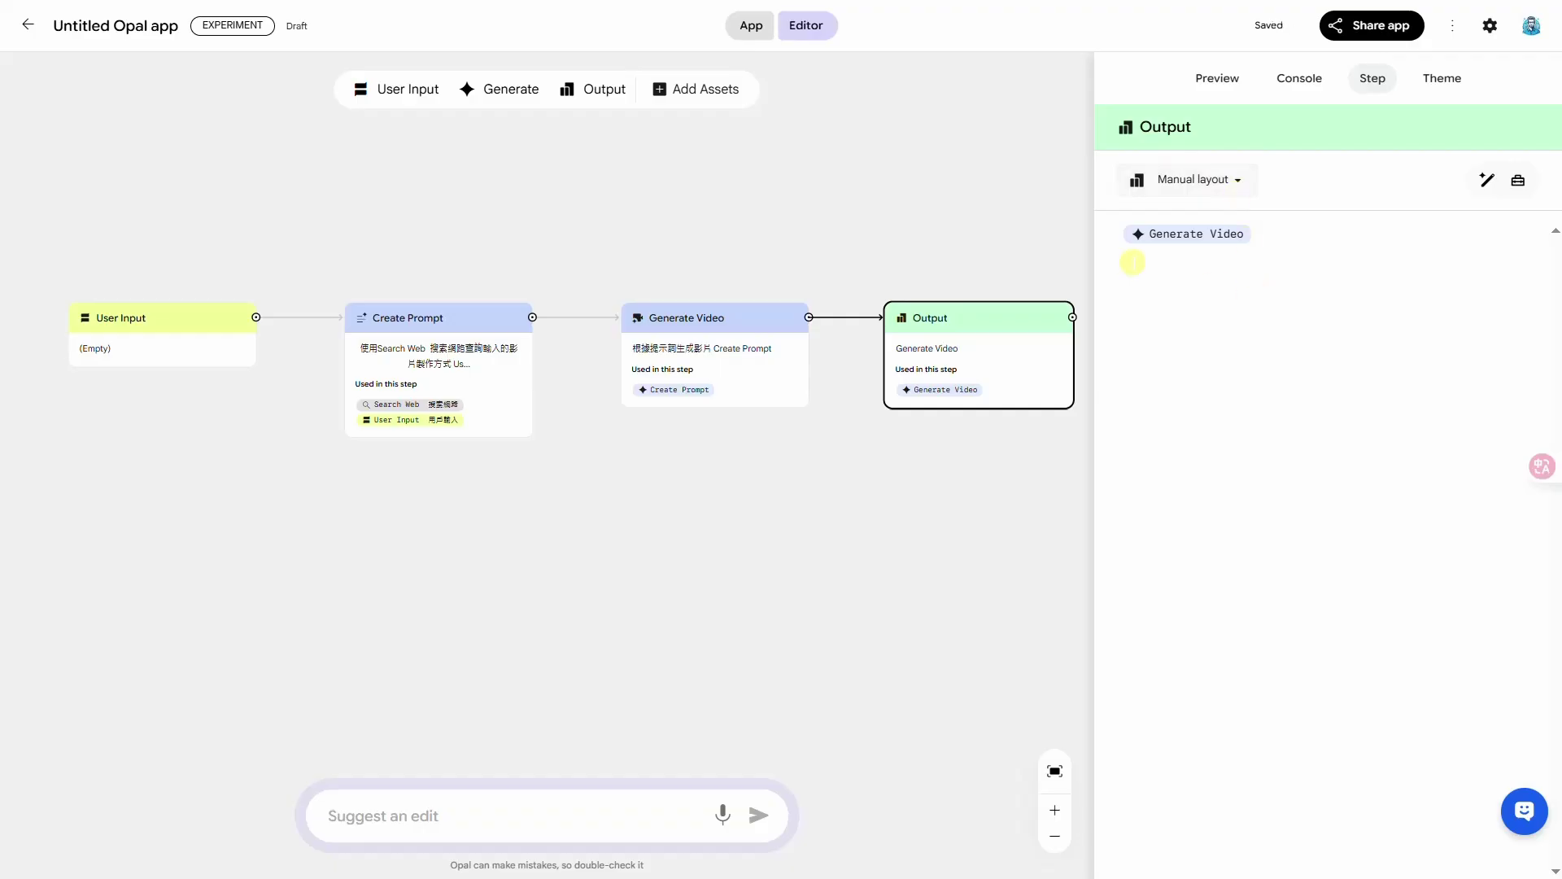
pyautogui.click(688, 204)
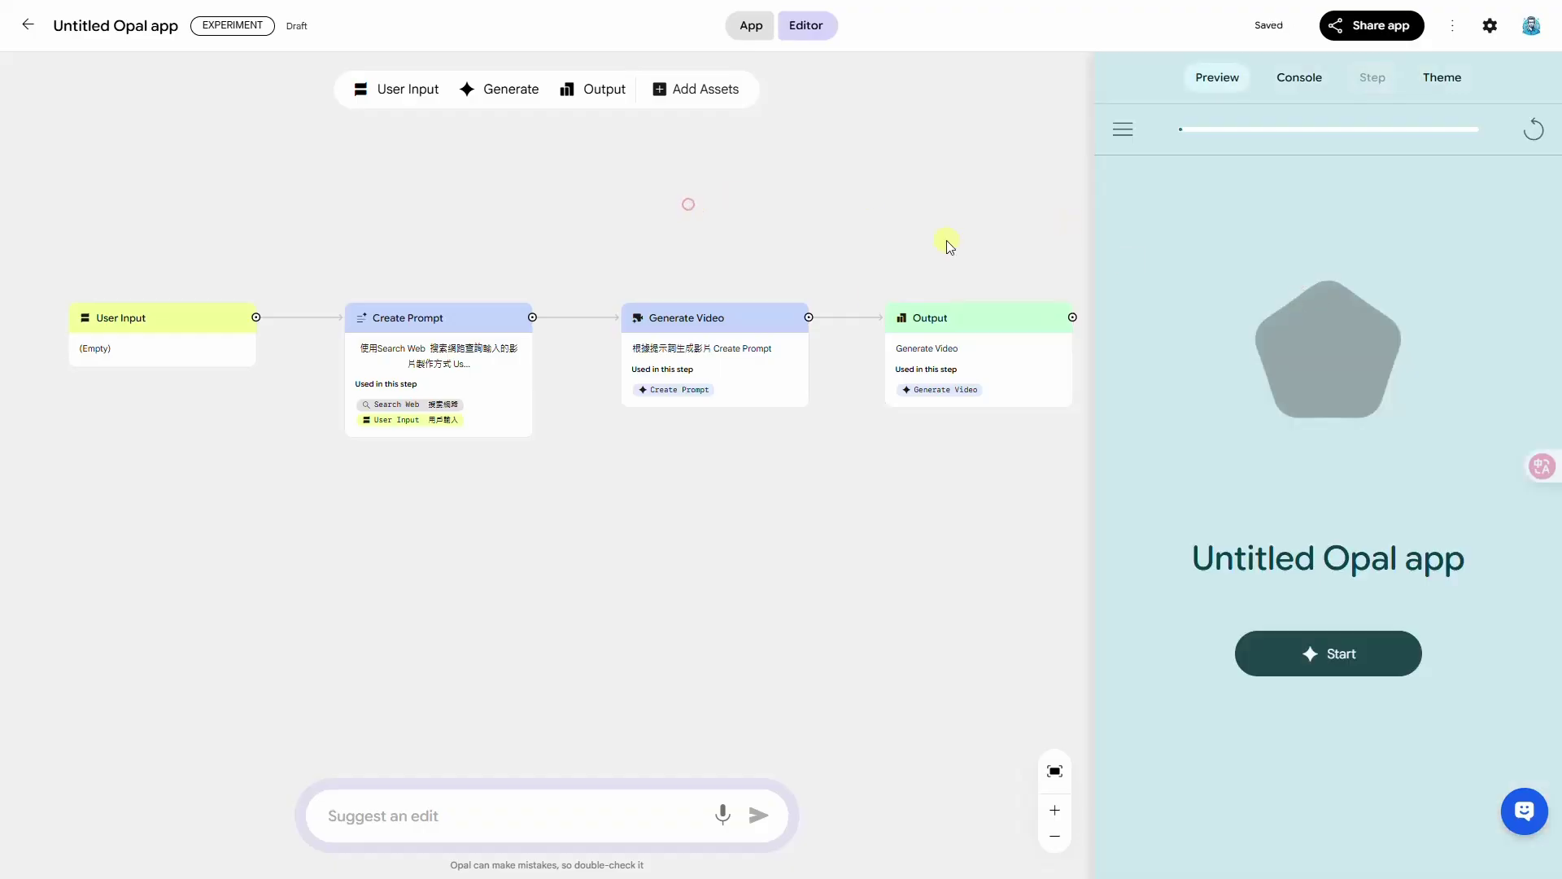
# - Run the app preview with the input "最近很紅的切水果ASMR影片,我要切蘋果" and open the console to follow the run
pyautogui.click(1334, 648)
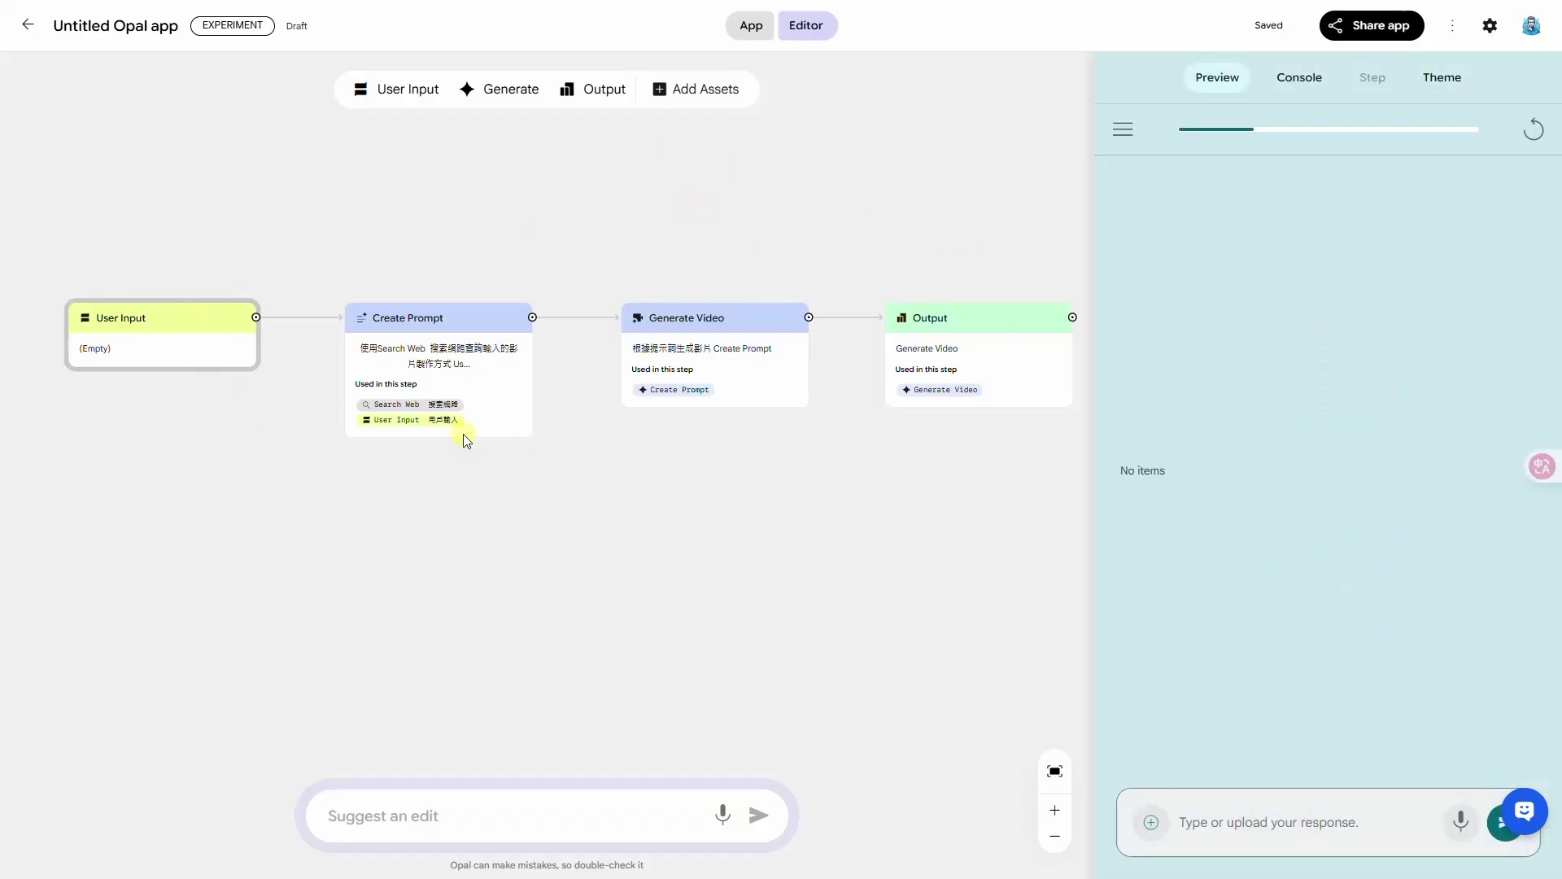
pyautogui.click(1259, 811)
pyautogui.write('最近很紅的切水果ASMR影片,我要切蘋果')
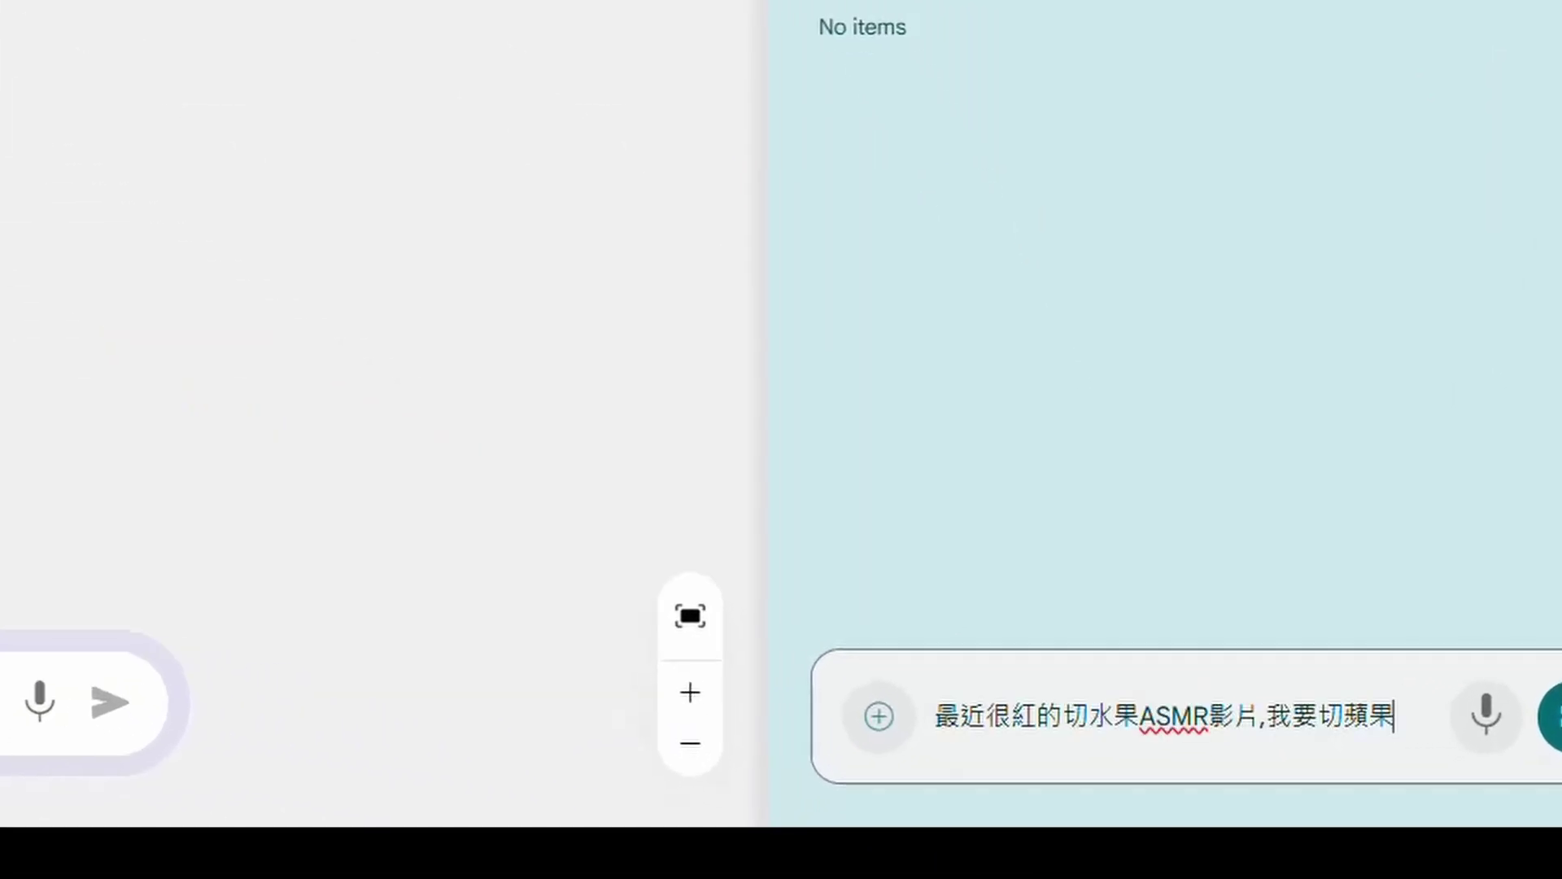
pyautogui.press('Return')
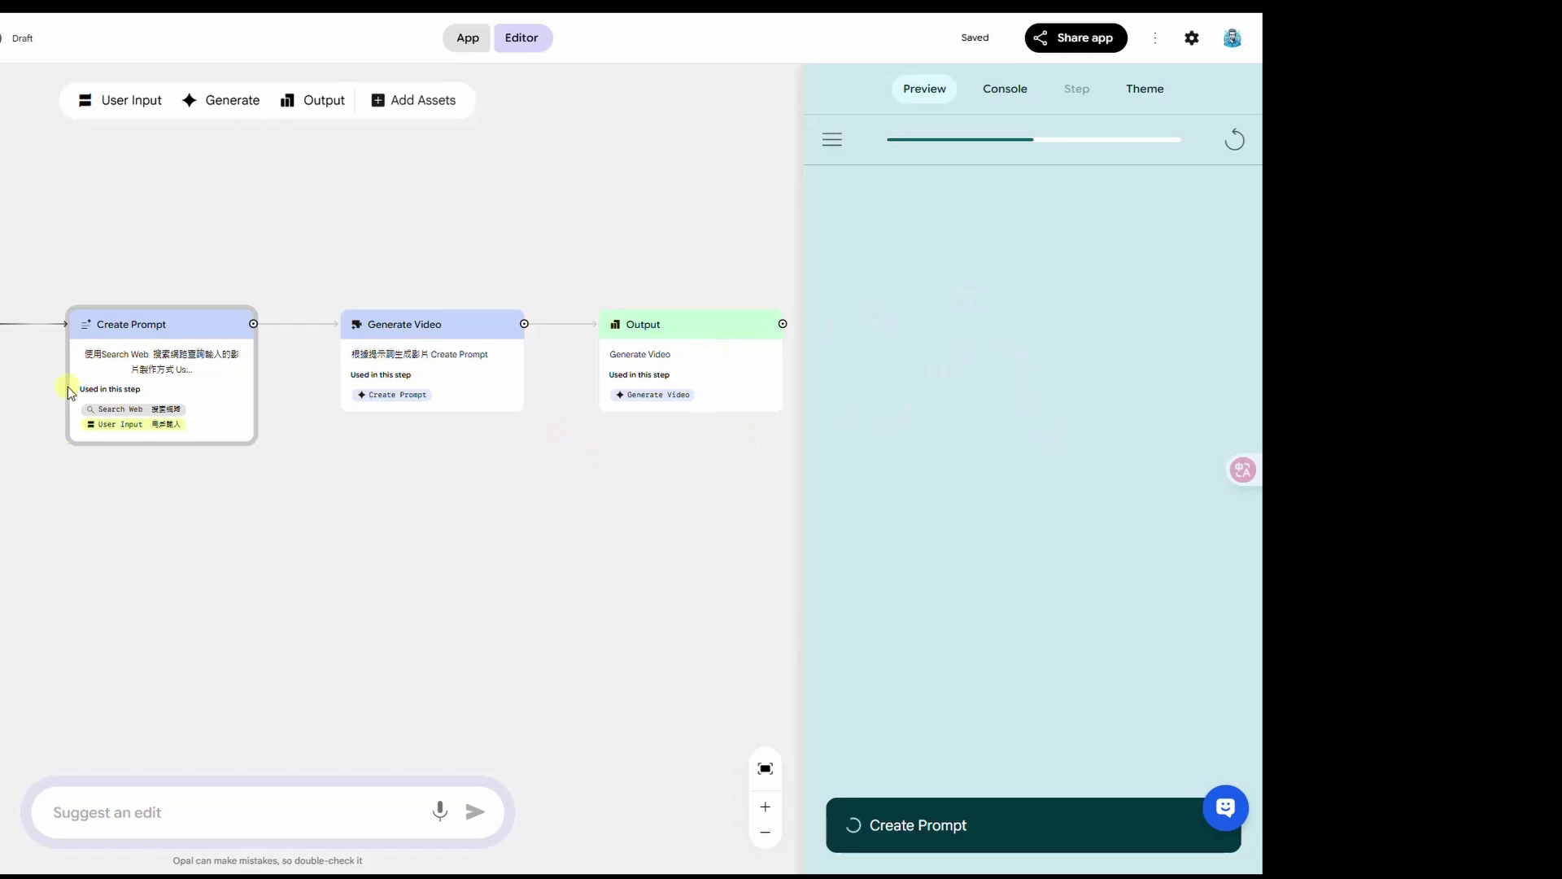
pyautogui.click(999, 92)
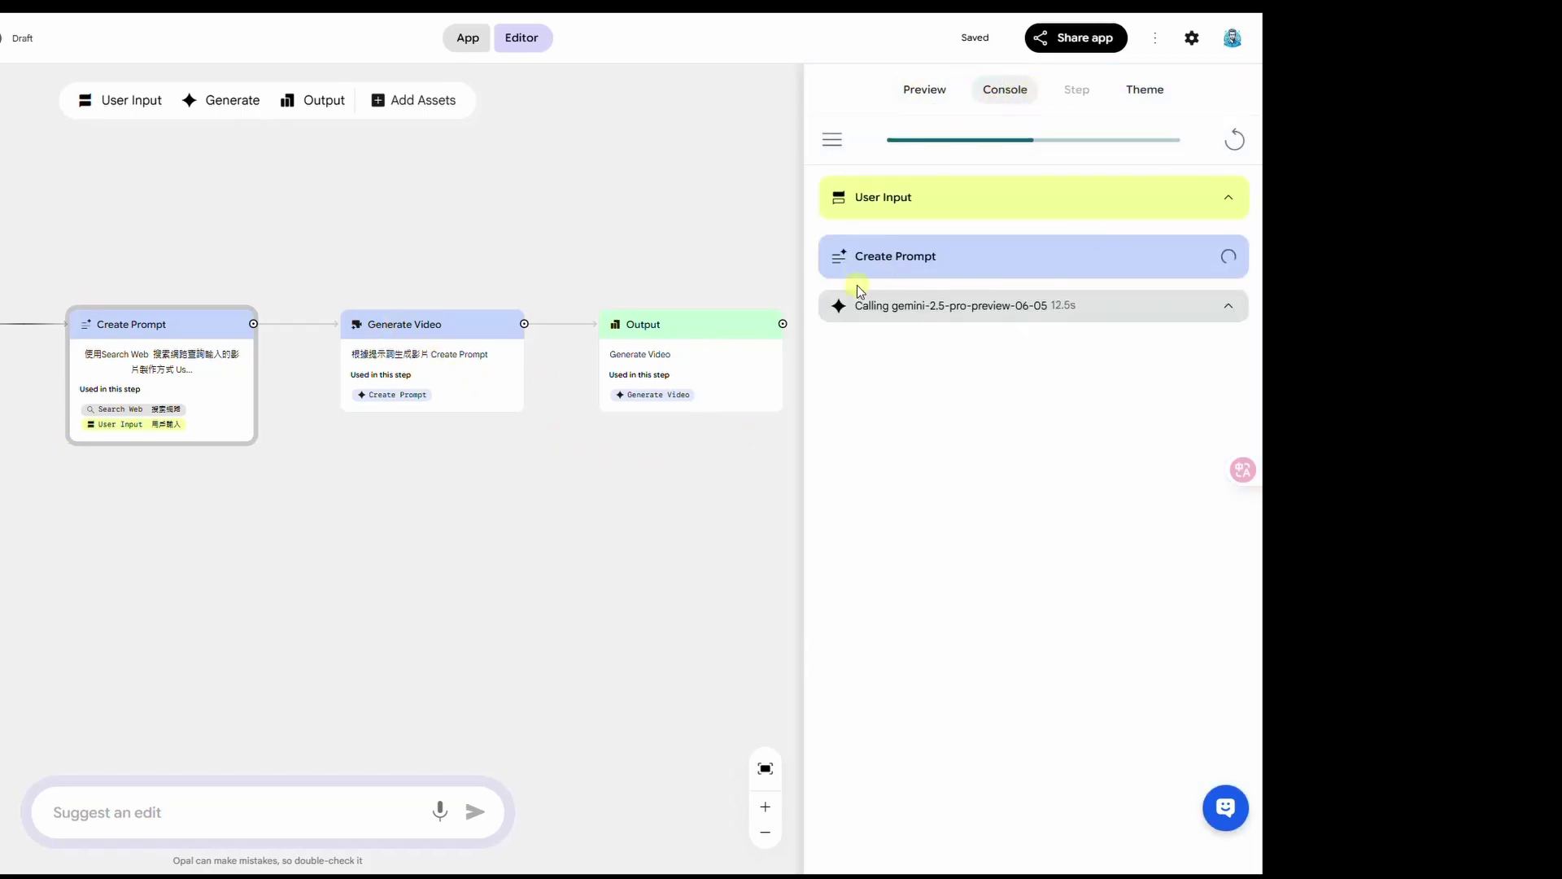